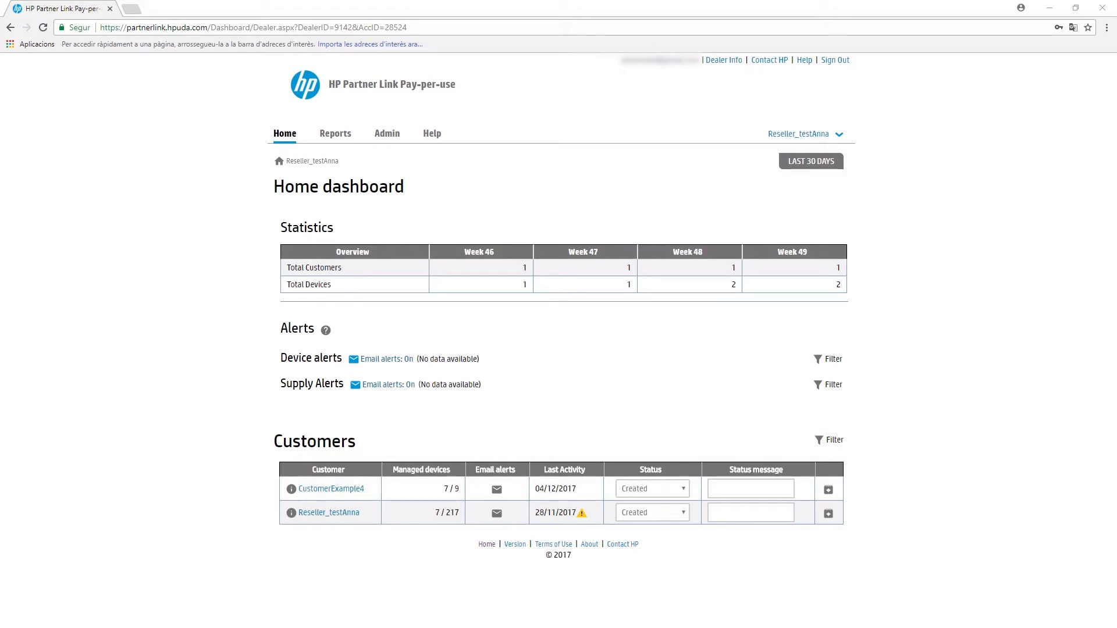
{"action": "triple_click", "coordinate": [351, 268]}
{"action": "left_click_drag", "start_coordinate": [344, 286], "coordinate": [293, 283]}
{"action": "left_click", "coordinate": [341, 291]}
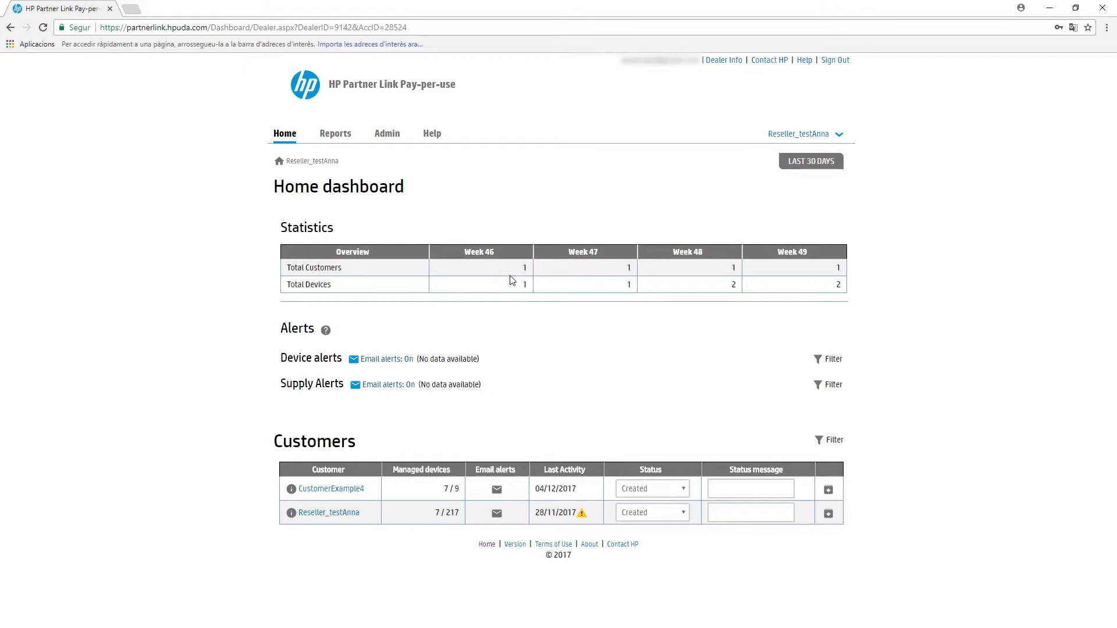
{"action": "double_click", "coordinate": [525, 267]}
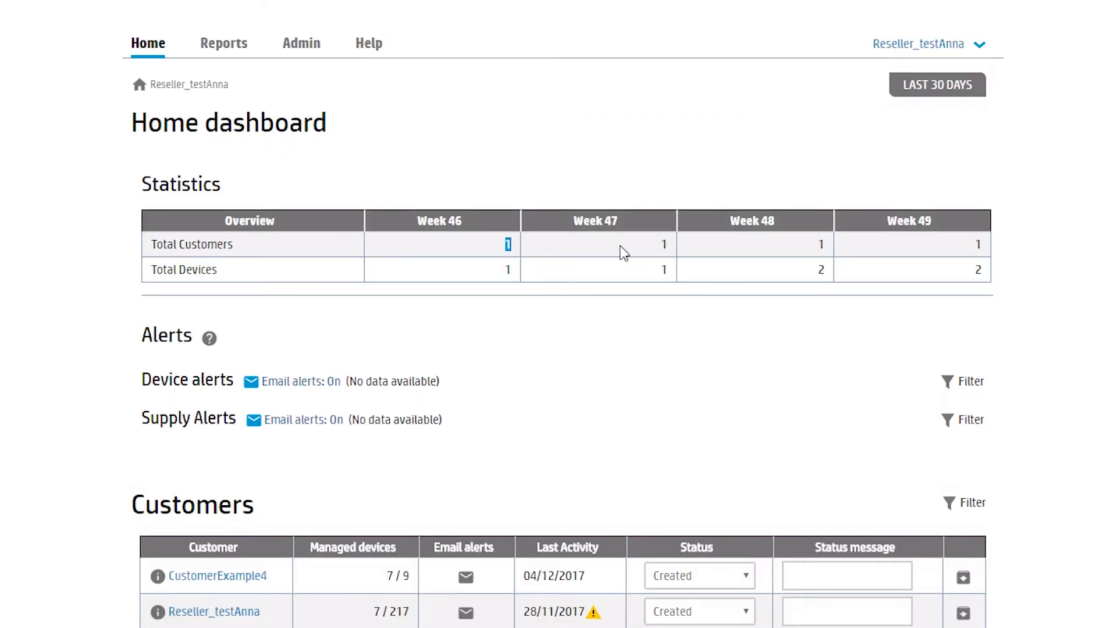
{"action": "double_click", "coordinate": [665, 245]}
{"action": "double_click", "coordinate": [822, 245]}
{"action": "double_click", "coordinate": [508, 270]}
{"action": "double_click", "coordinate": [662, 274]}
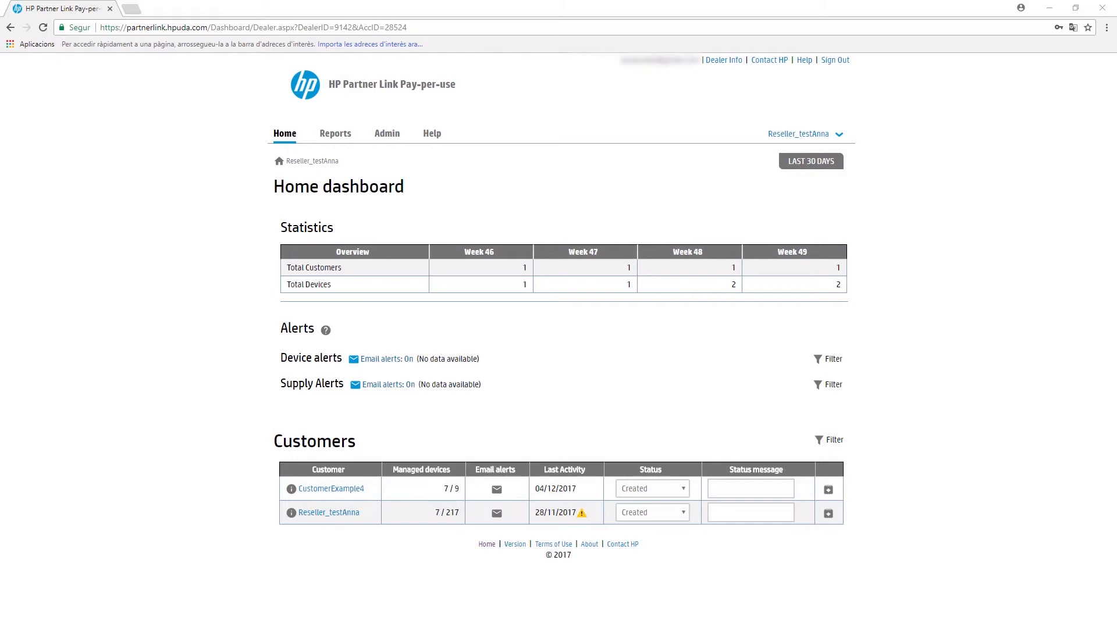
Step: Switch the dashboard period from Last 30 days to Last year, revealing 12 device and 4 supply alerts
{"action": "left_click", "coordinate": [808, 170]}
{"action": "left_click", "coordinate": [708, 220]}
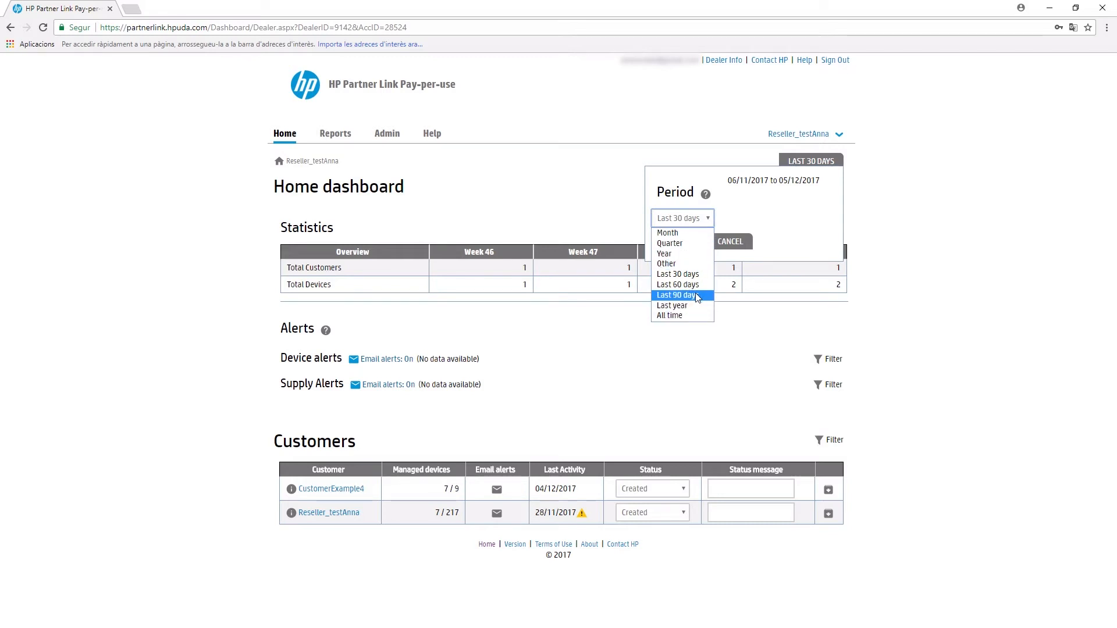
{"action": "left_click", "coordinate": [698, 274]}
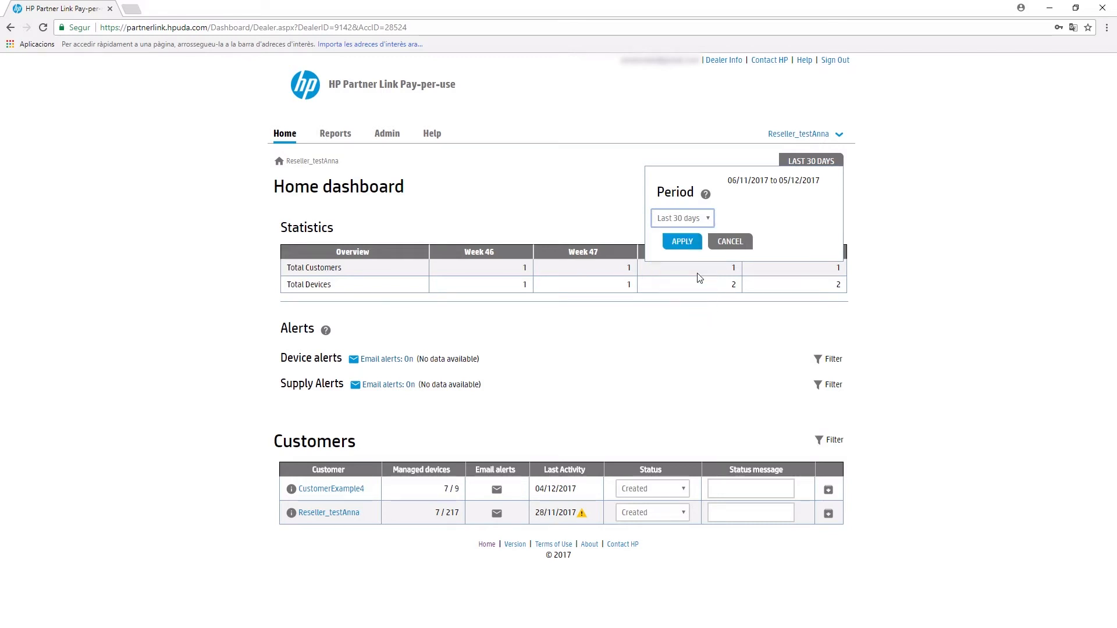
{"action": "left_click", "coordinate": [686, 242]}
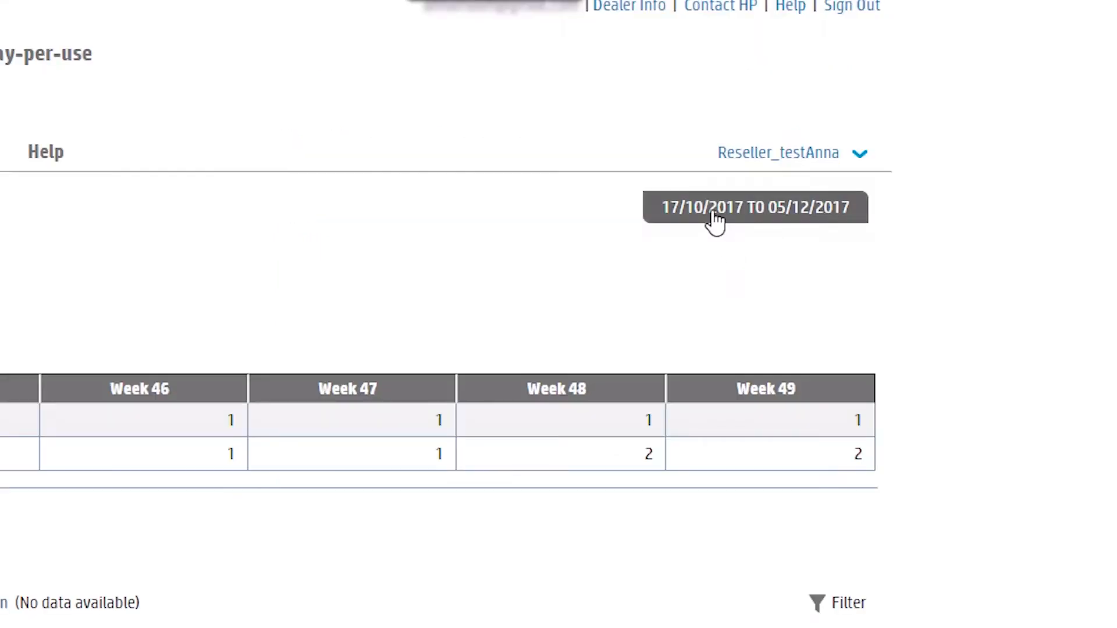
{"action": "left_click", "coordinate": [716, 221]}
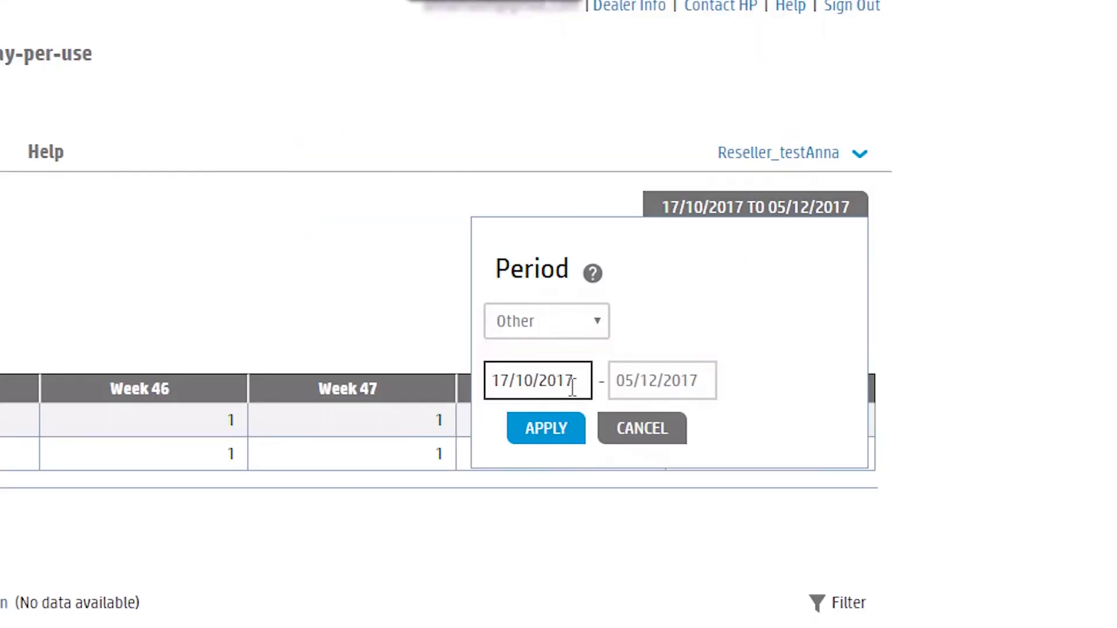
{"action": "left_click", "coordinate": [584, 319]}
{"action": "left_click", "coordinate": [541, 496]}
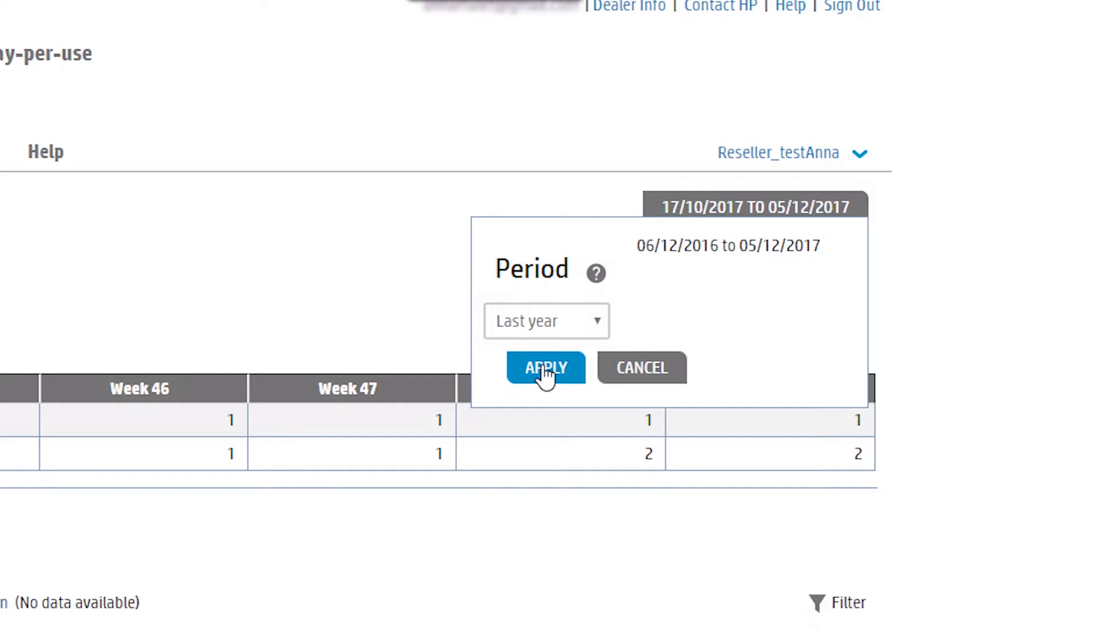
{"action": "left_click", "coordinate": [545, 370]}
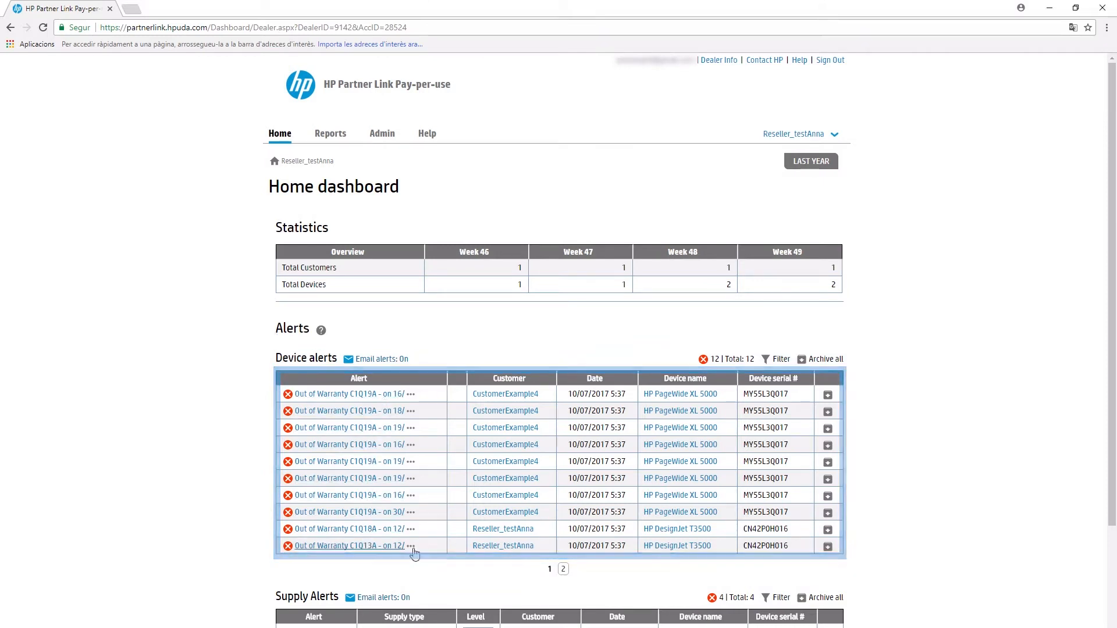
Step: Filter device alerts by device name T3500, leaving three Out of Warranty T3500 alerts
{"action": "scroll", "coordinate": [608, 448], "scroll_direction": "down", "scroll_amount": 2}
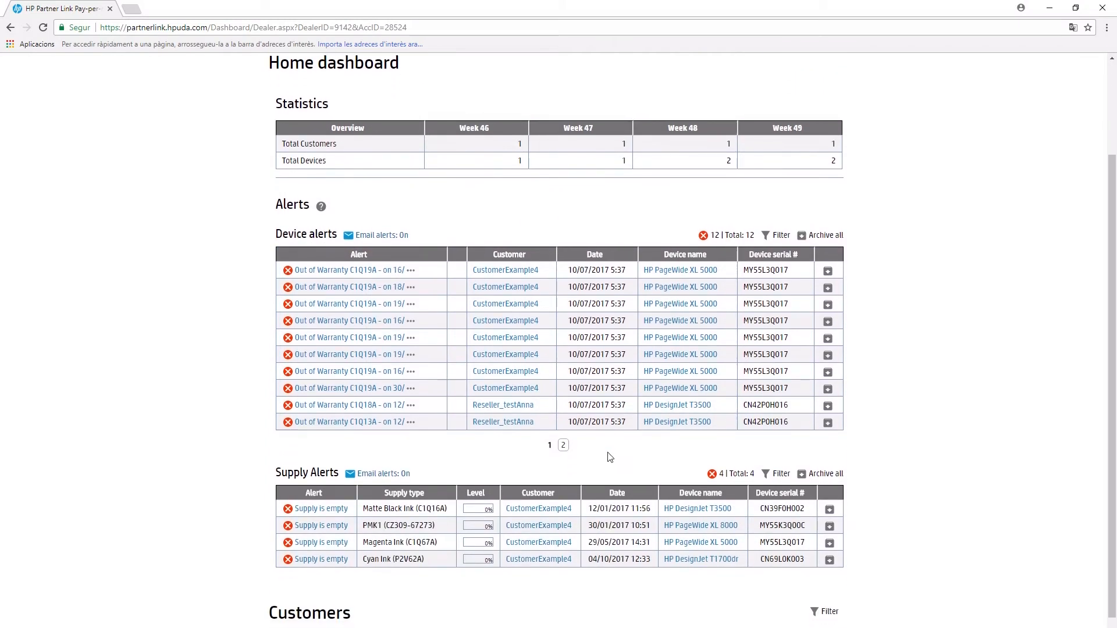
{"action": "scroll", "coordinate": [609, 456], "scroll_direction": "down", "scroll_amount": 1}
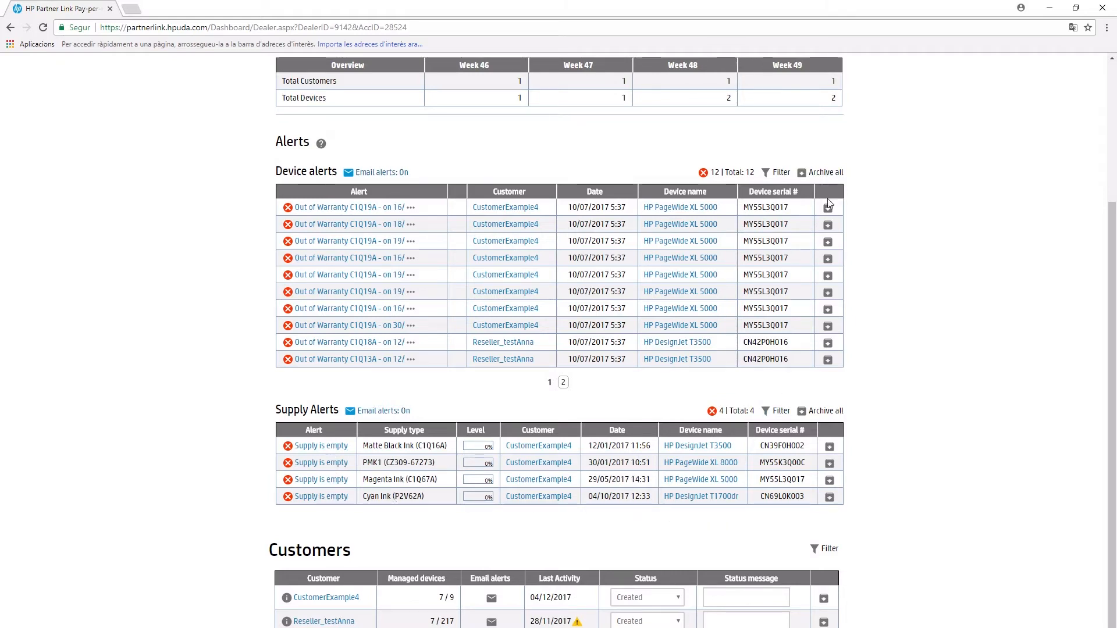
{"action": "left_click", "coordinate": [779, 173]}
{"action": "left_click", "coordinate": [728, 317]}
{"action": "type", "text": "T3500"}
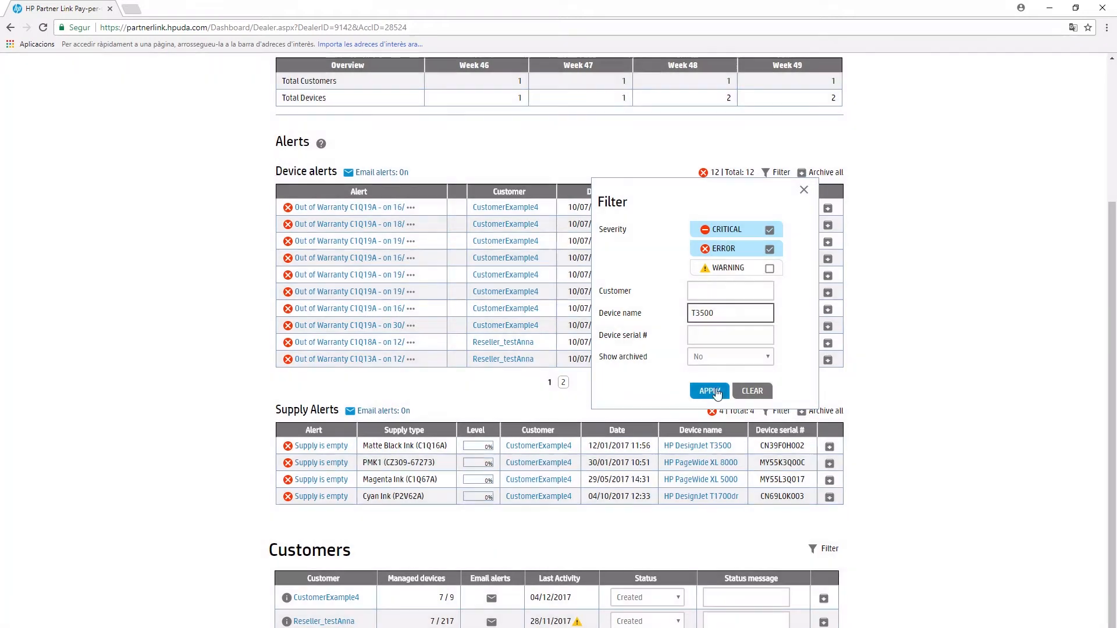
{"action": "left_click", "coordinate": [715, 393]}
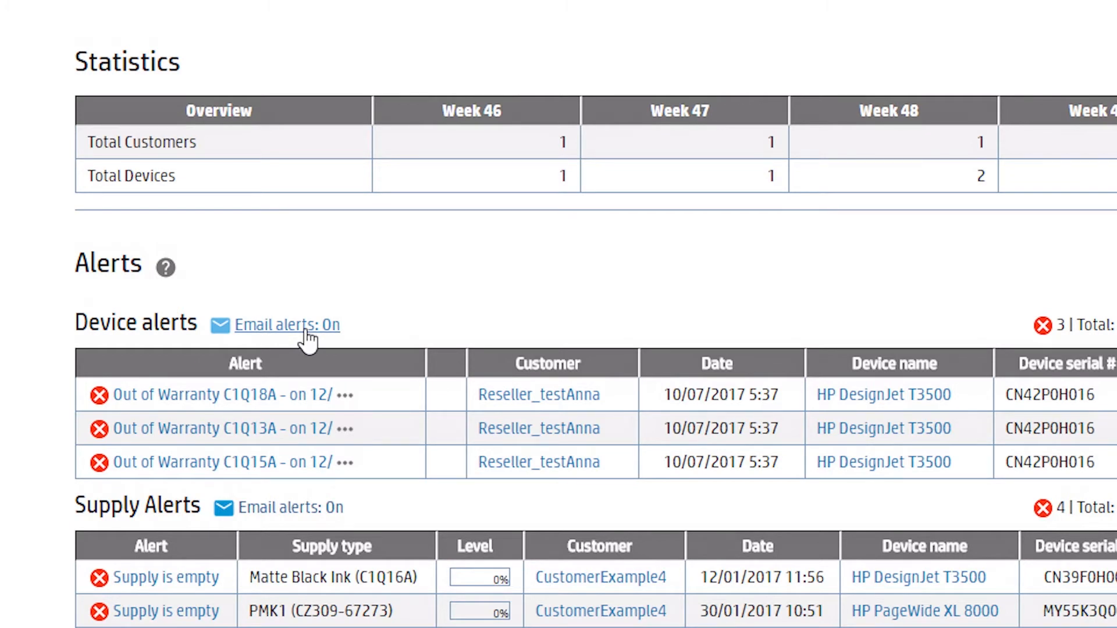
Step: Open the dealer's device email alert settings and select the recipient address in the To field
{"action": "left_click", "coordinate": [303, 330]}
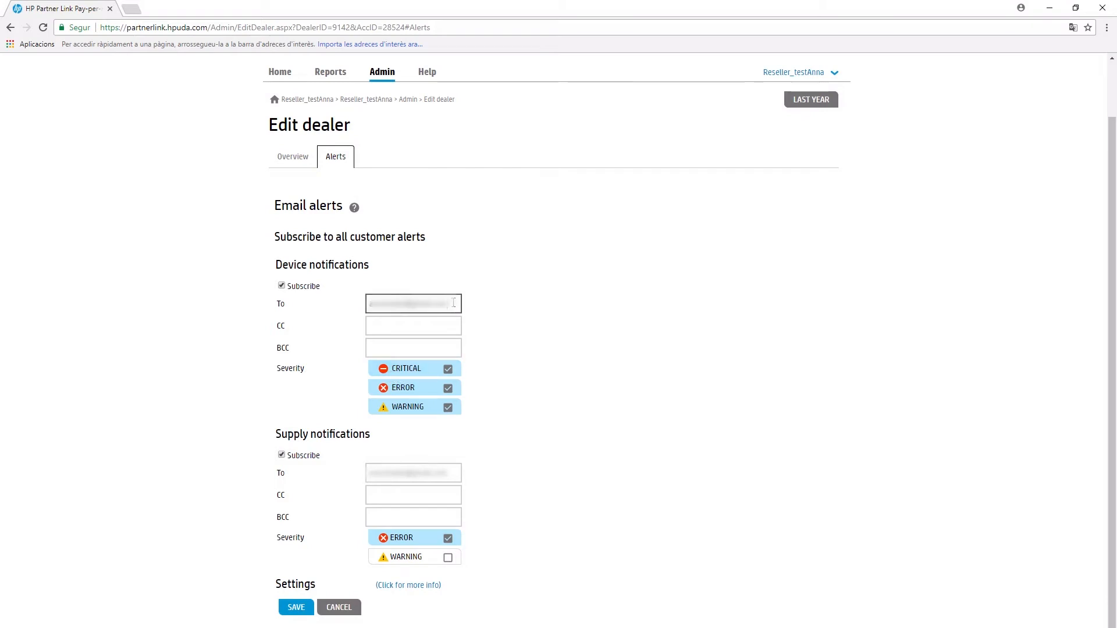
{"action": "left_click_drag", "start_coordinate": [454, 306], "coordinate": [343, 309]}
{"action": "left_click", "coordinate": [498, 308]}
Step: Untick CRITICAL, ERROR and WARNING under Device notifications
{"action": "left_click", "coordinate": [448, 370]}
{"action": "left_click", "coordinate": [448, 373]}
{"action": "left_click", "coordinate": [448, 388]}
{"action": "left_click", "coordinate": [448, 407]}
{"action": "left_click", "coordinate": [448, 369]}
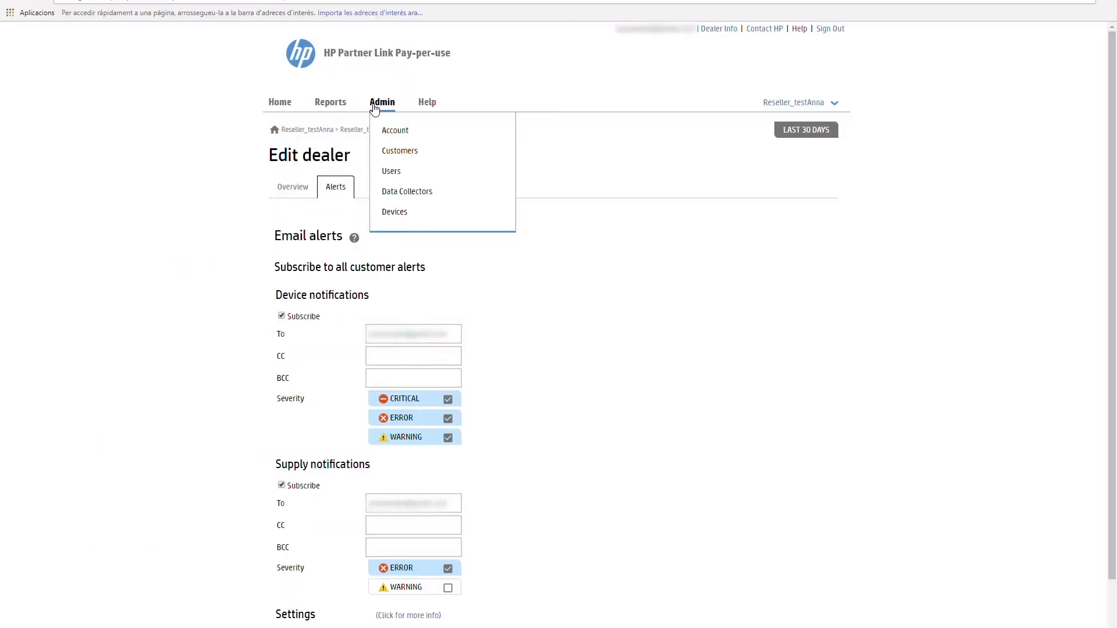
Step: Open the Admin > Account alert settings and review the Ink trigger choices, leaving it at 30%
{"action": "left_click", "coordinate": [398, 131]}
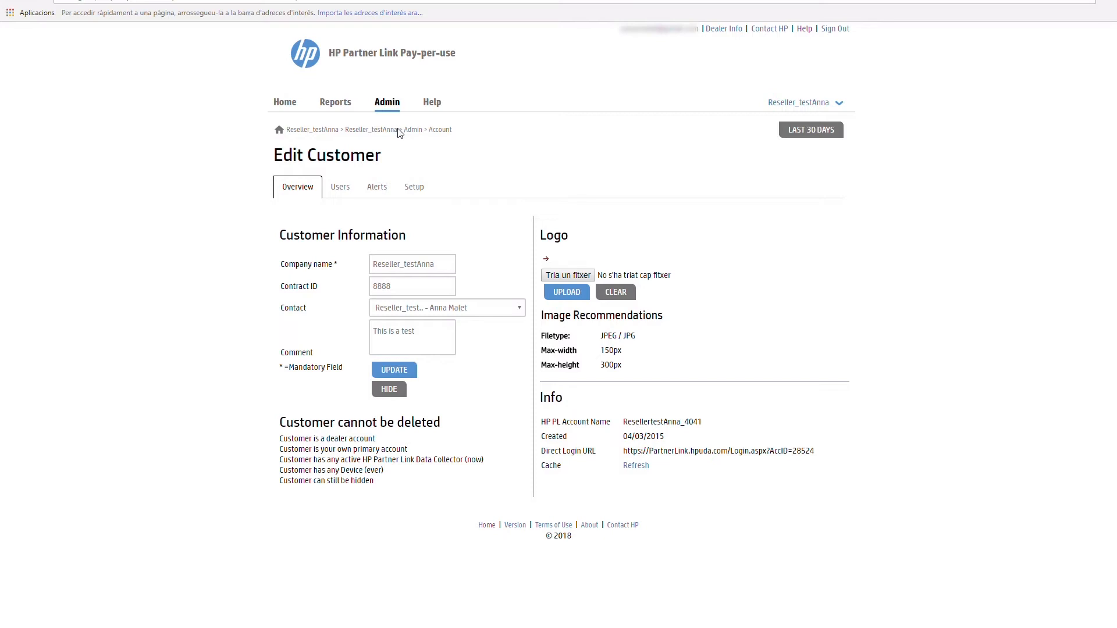
{"action": "left_click", "coordinate": [376, 193]}
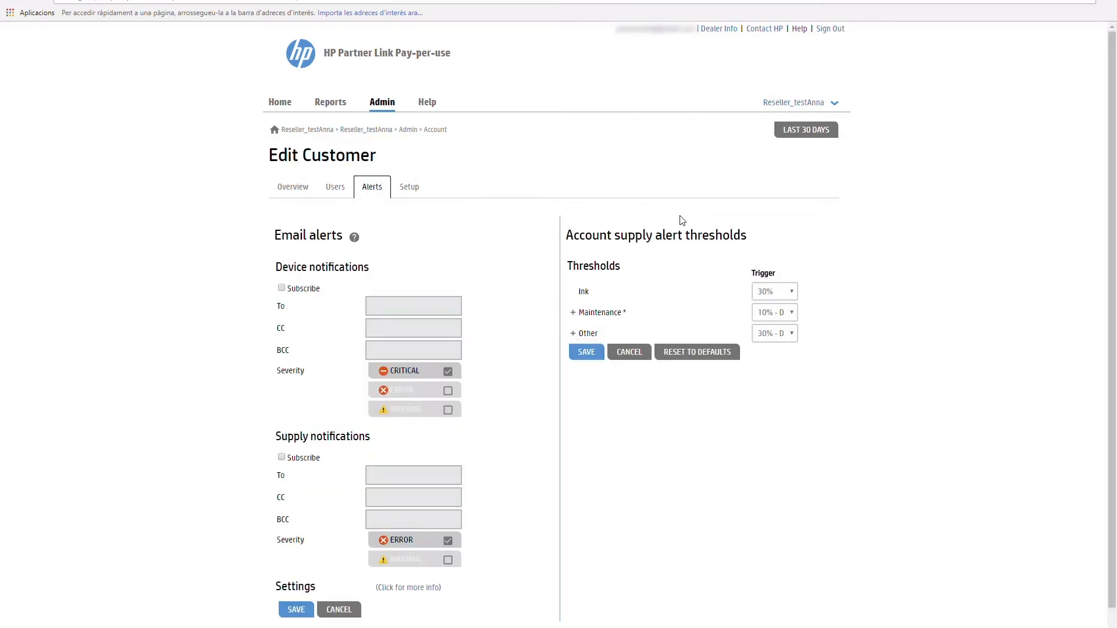
{"action": "left_click", "coordinate": [782, 292]}
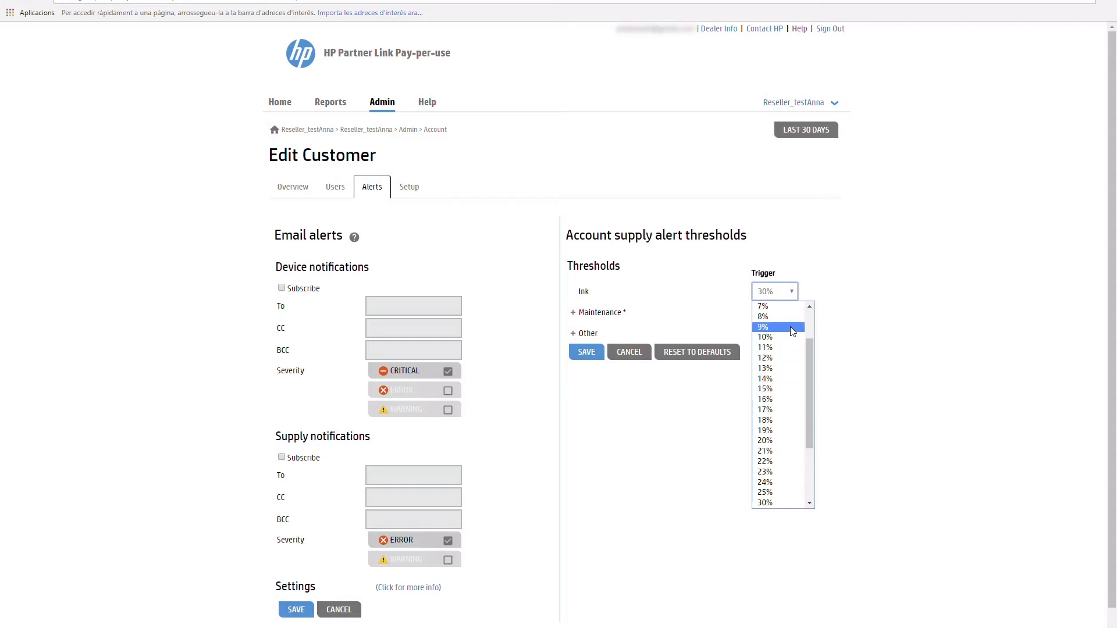
{"action": "left_click_drag", "start_coordinate": [809, 344], "coordinate": [810, 308]}
{"action": "left_click", "coordinate": [873, 340]}
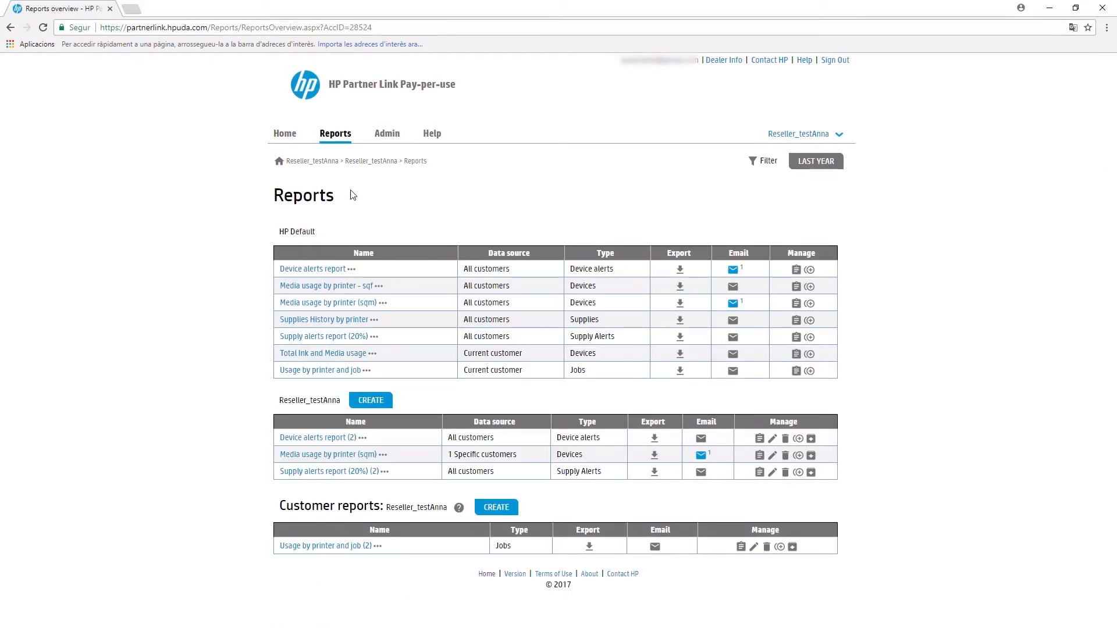
Step: Open the Reports overview listing HP Default, reseller and customer reports
{"action": "left_click", "coordinate": [334, 138]}
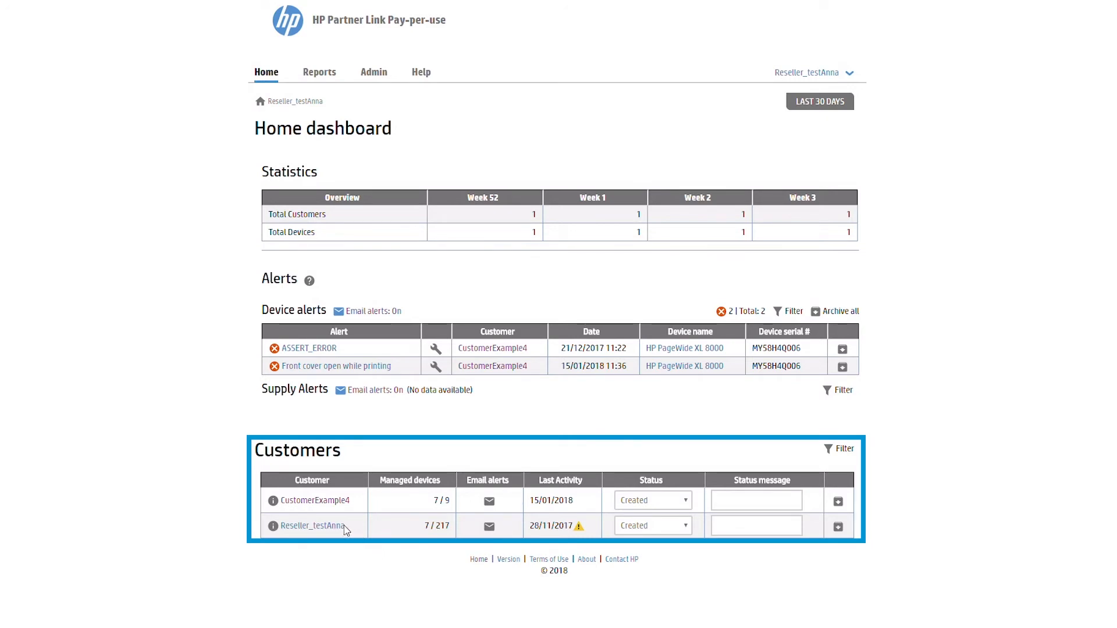
Step: Open CustomerExample4's dashboard from the Customers table on Home
{"action": "left_click_drag", "start_coordinate": [344, 525], "coordinate": [278, 525]}
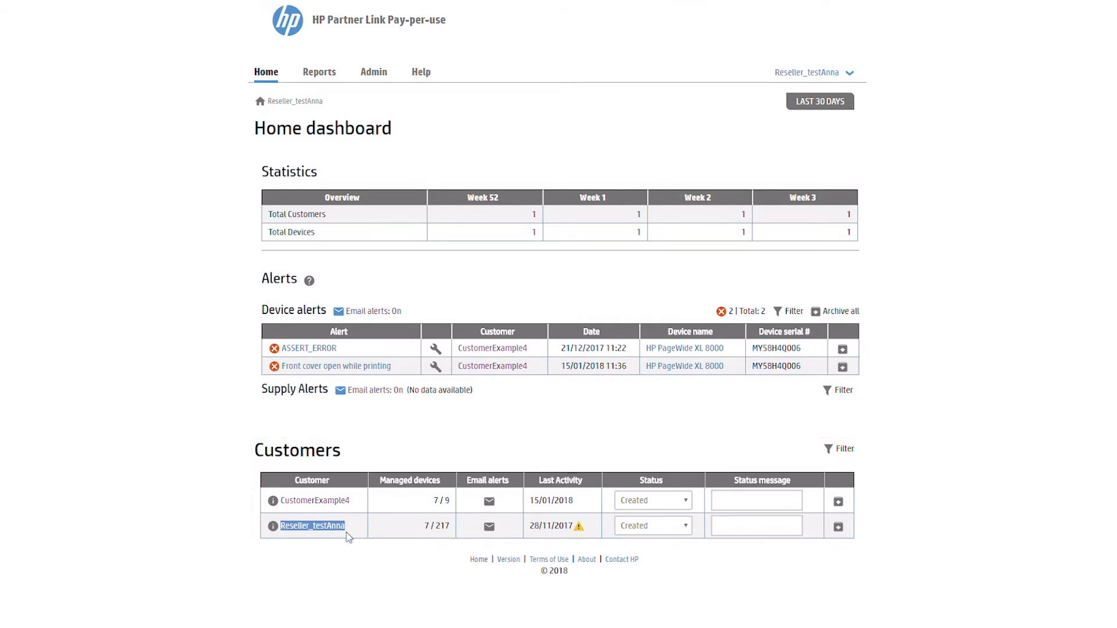
{"action": "left_click", "coordinate": [349, 537]}
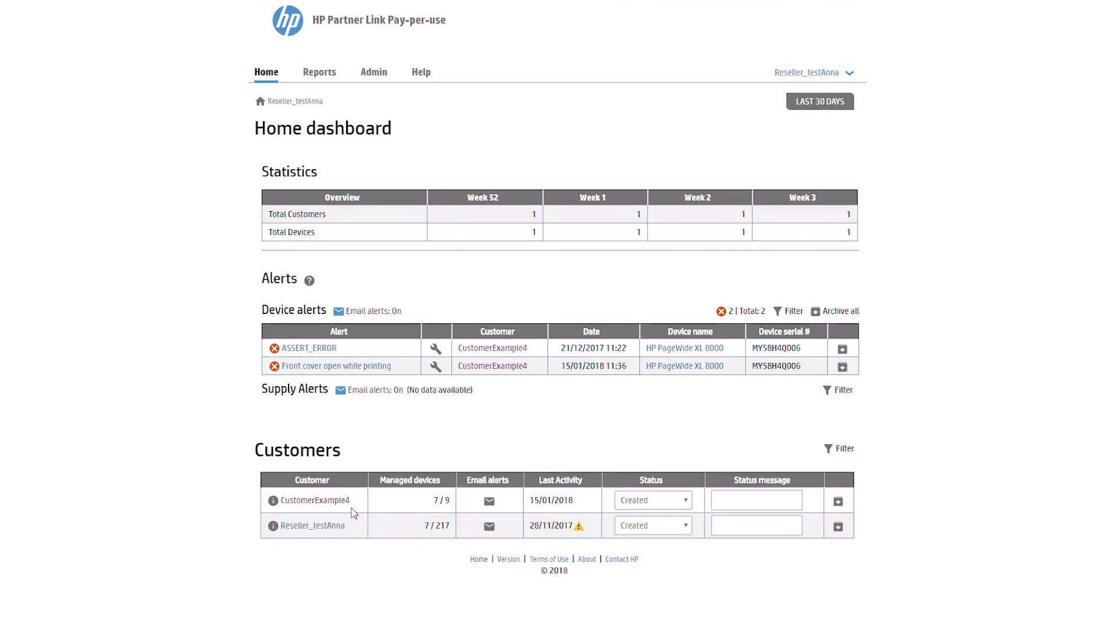
{"action": "left_click", "coordinate": [336, 503]}
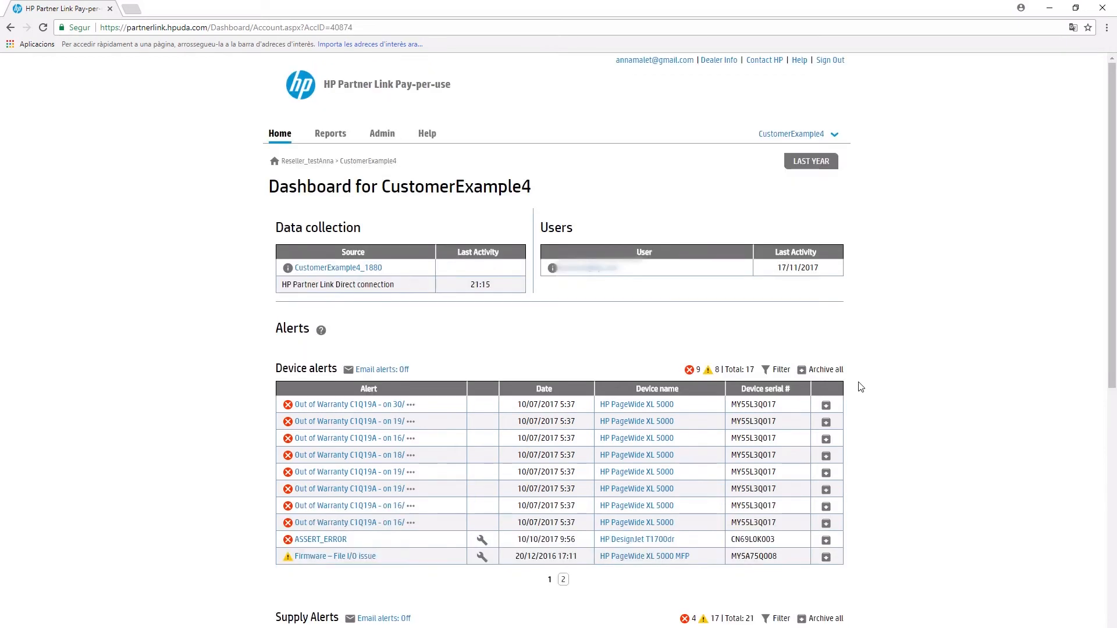
Step: Scroll the CustomerExample4 dashboard down to the Supply Alerts table
{"action": "scroll", "coordinate": [857, 392], "scroll_direction": "down", "scroll_amount": 5}
{"action": "scroll", "coordinate": [857, 392], "scroll_direction": "down", "scroll_amount": 1}
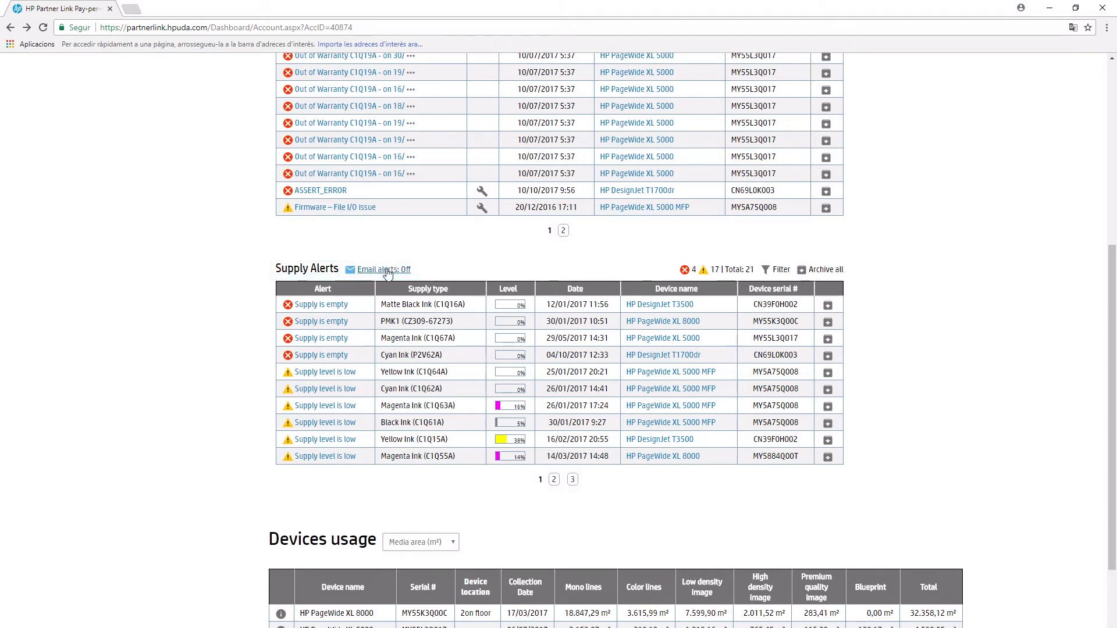
Step: Turn on supply e-mail alerts for CustomerExample4, tick Subscribe, and enter the recipient's e-mail address
{"action": "left_click", "coordinate": [388, 271]}
{"action": "left_click", "coordinate": [281, 462]}
{"action": "left_click", "coordinate": [372, 478]}
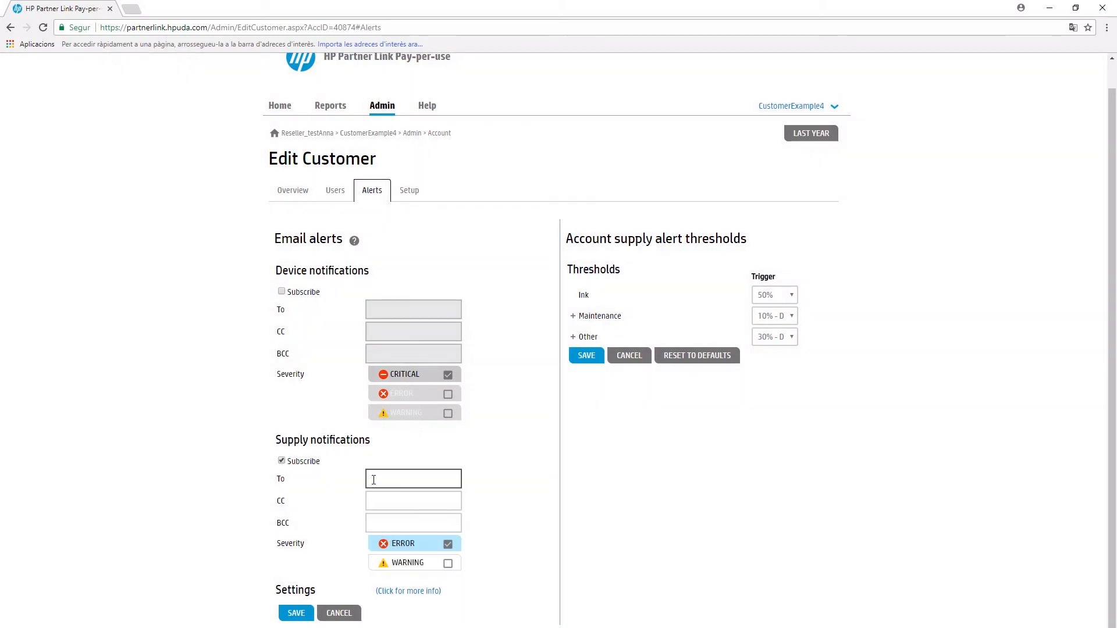
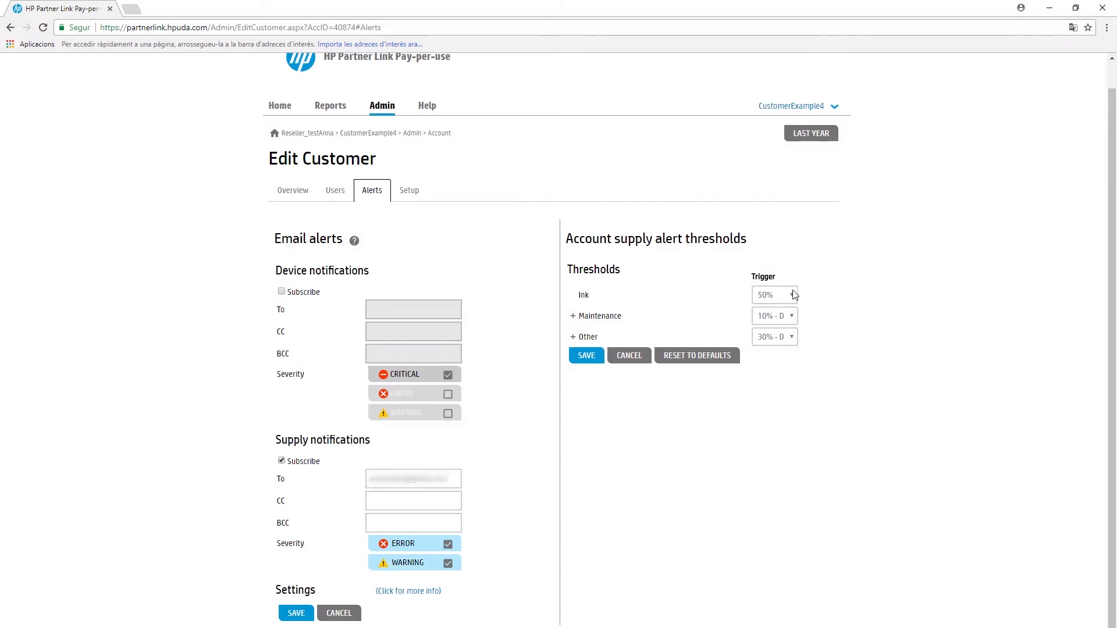
{"action": "left_click", "coordinate": [794, 295]}
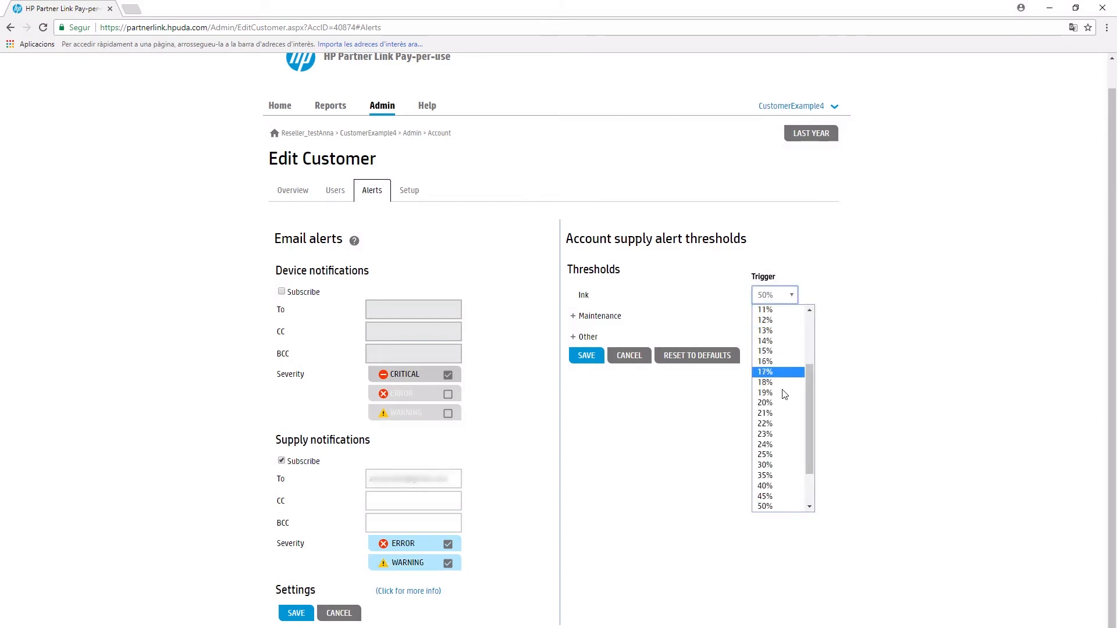
Step: Set the Ink trigger to 20% and Maintenance to 13%, keeping WARNING supply notifications ticked
{"action": "left_click", "coordinate": [775, 407]}
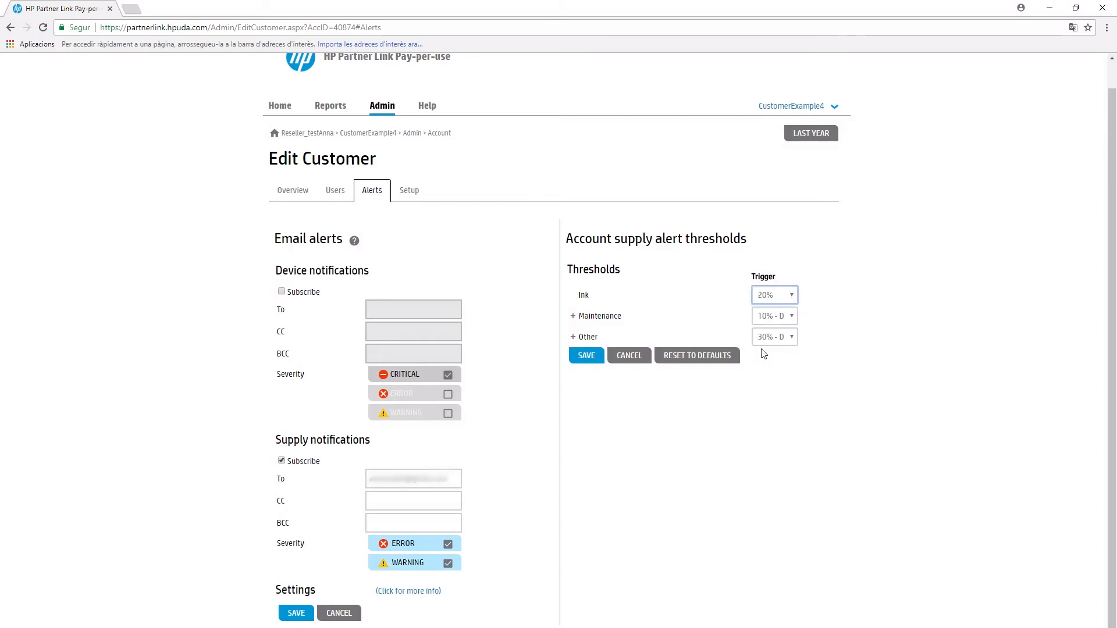
{"action": "left_click", "coordinate": [767, 316]}
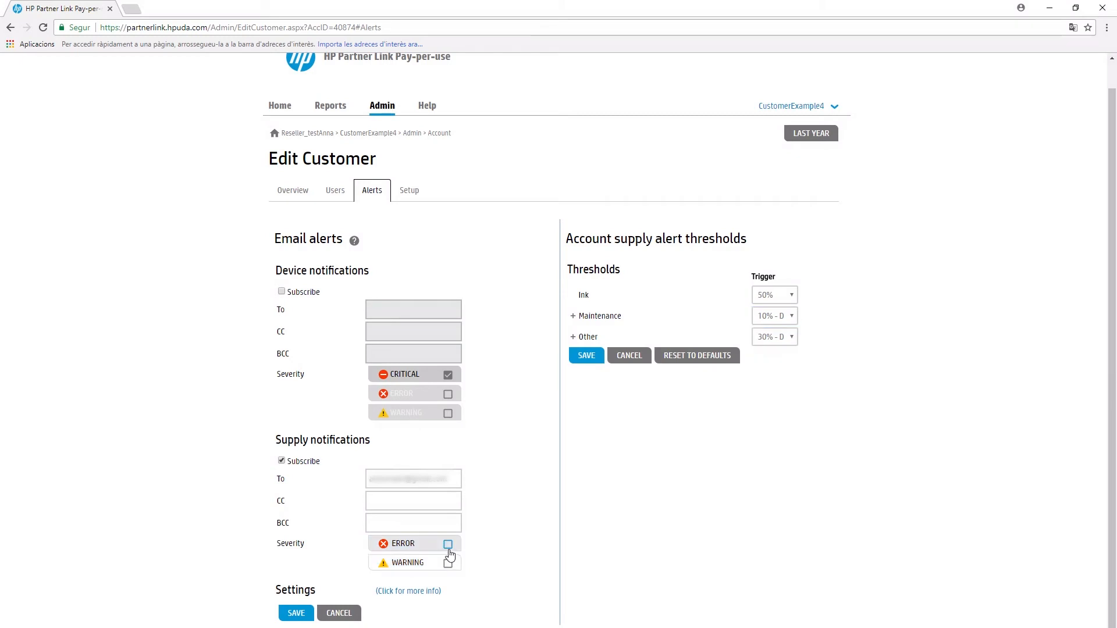
{"action": "left_click", "coordinate": [448, 564]}
{"action": "left_click", "coordinate": [448, 563]}
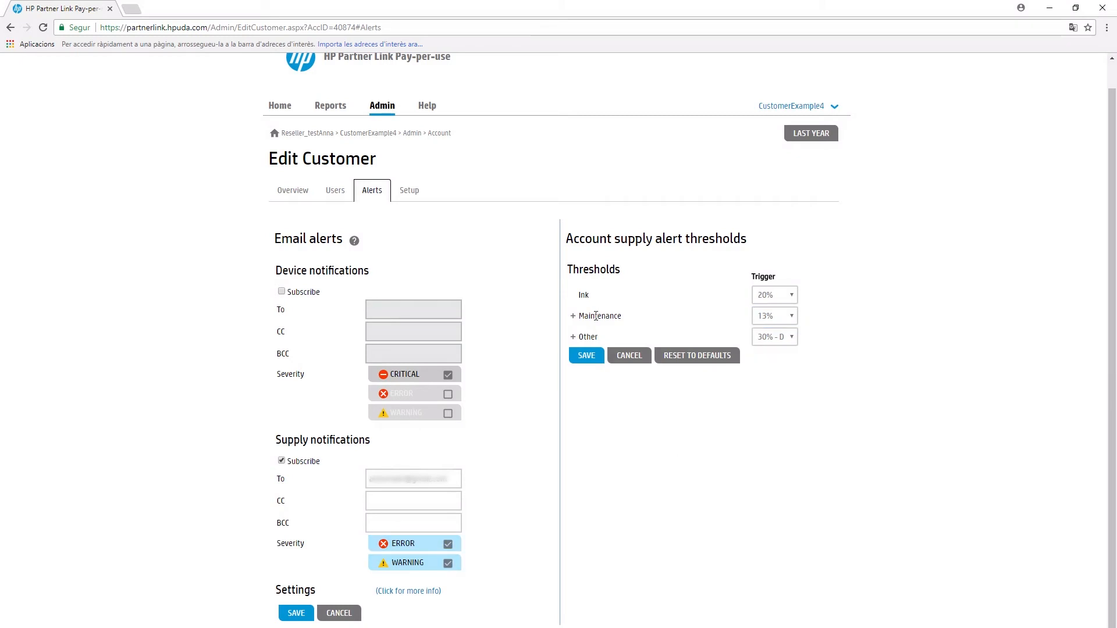
Step: Expand and collapse the Maintenance and Other threshold groups to review their sub-item thresholds
{"action": "left_click", "coordinate": [573, 317]}
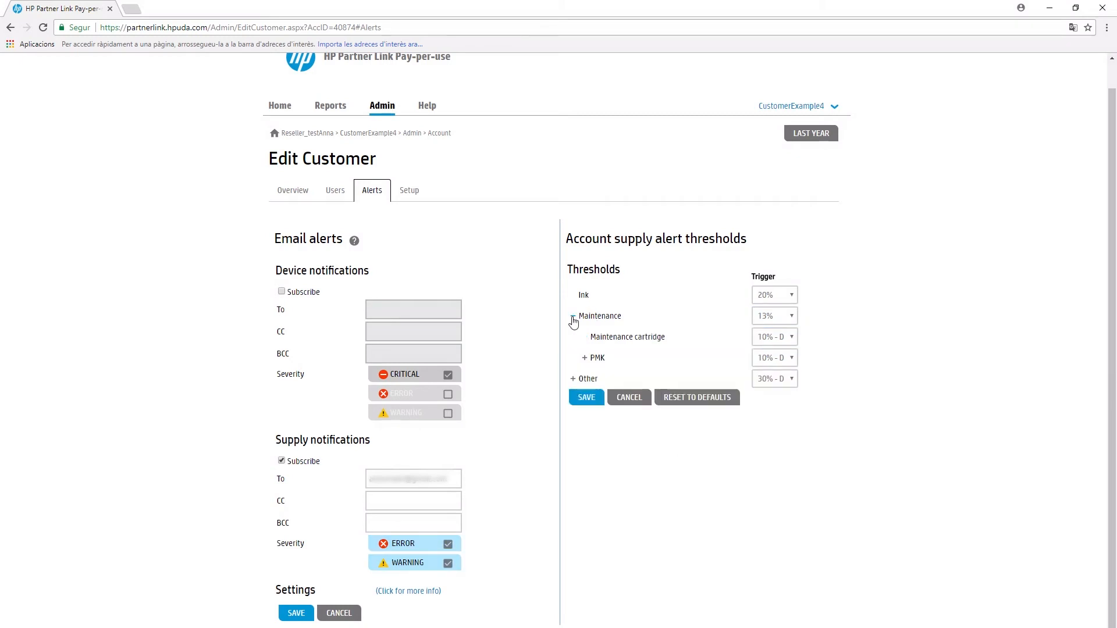
{"action": "left_click", "coordinate": [573, 380]}
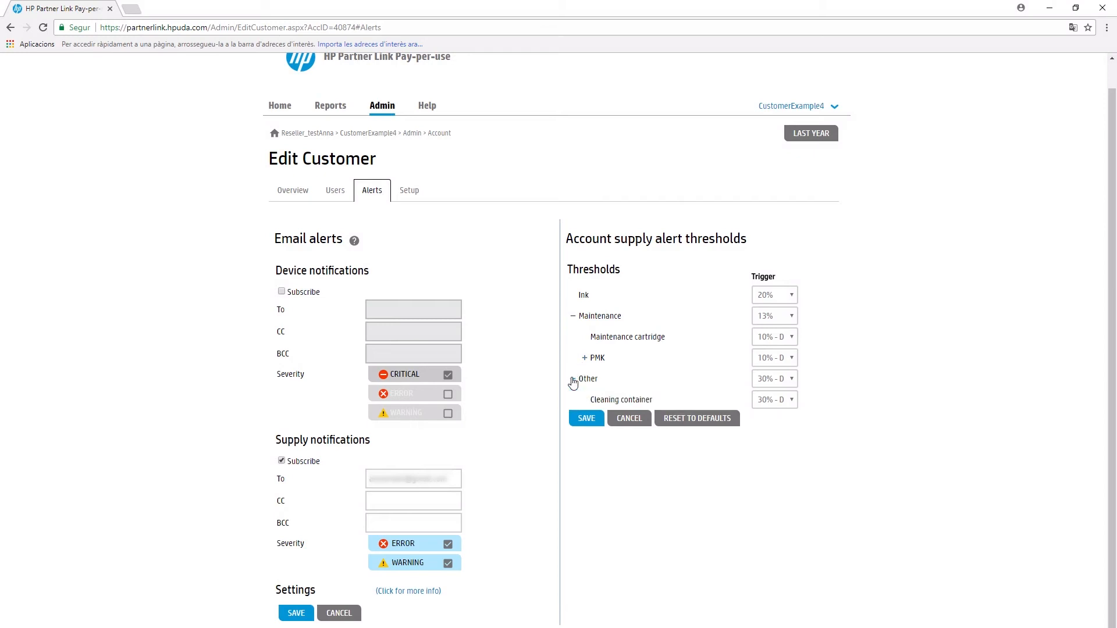
{"action": "left_click", "coordinate": [573, 381]}
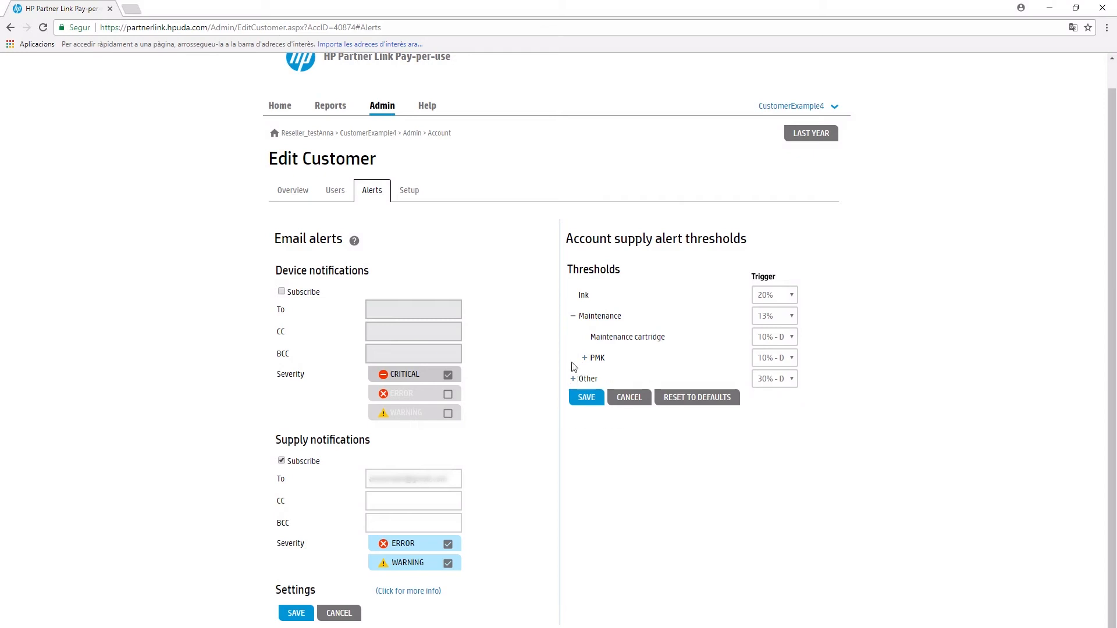
{"action": "left_click", "coordinate": [573, 318]}
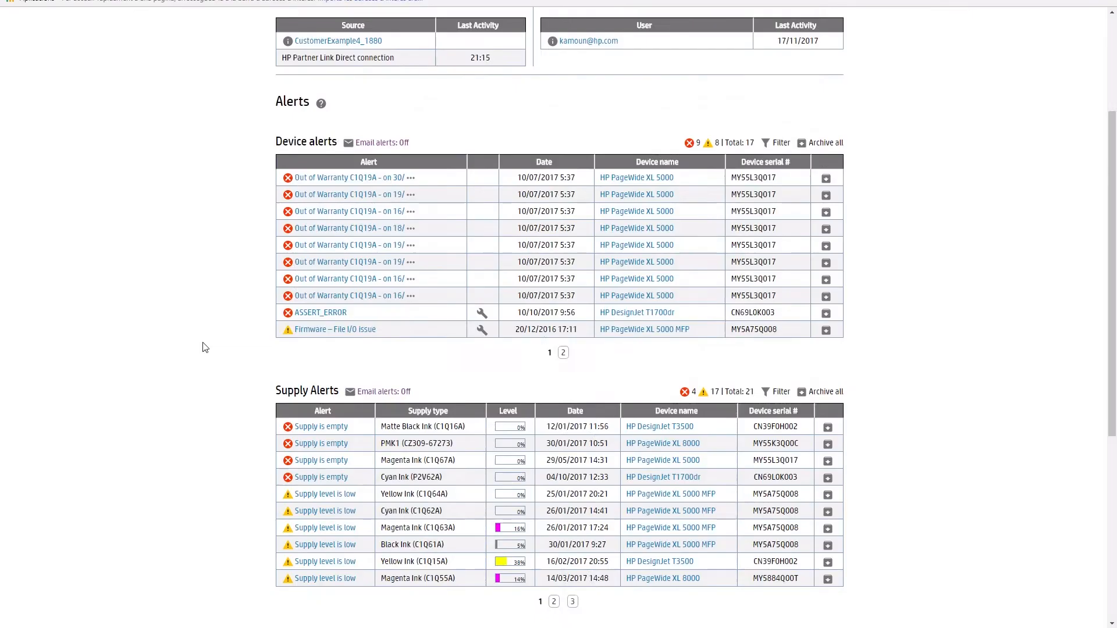
Step: Check the Devices usage unit options, then bring up the Period popup set to Last year
{"action": "scroll", "coordinate": [205, 344], "scroll_direction": "down", "scroll_amount": 6}
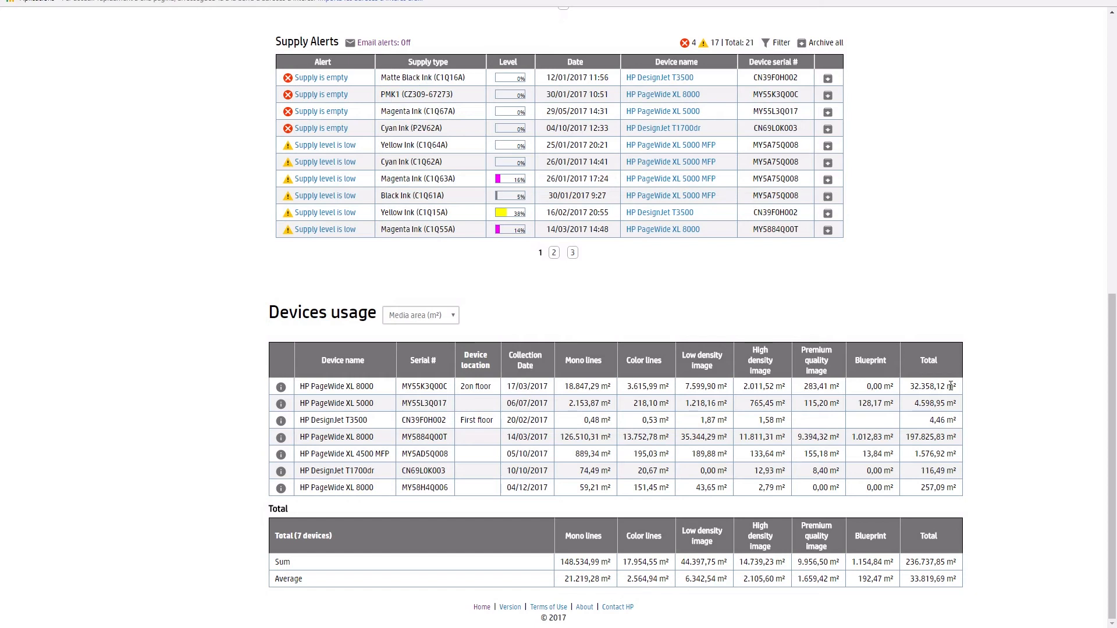
{"action": "left_click", "coordinate": [453, 318]}
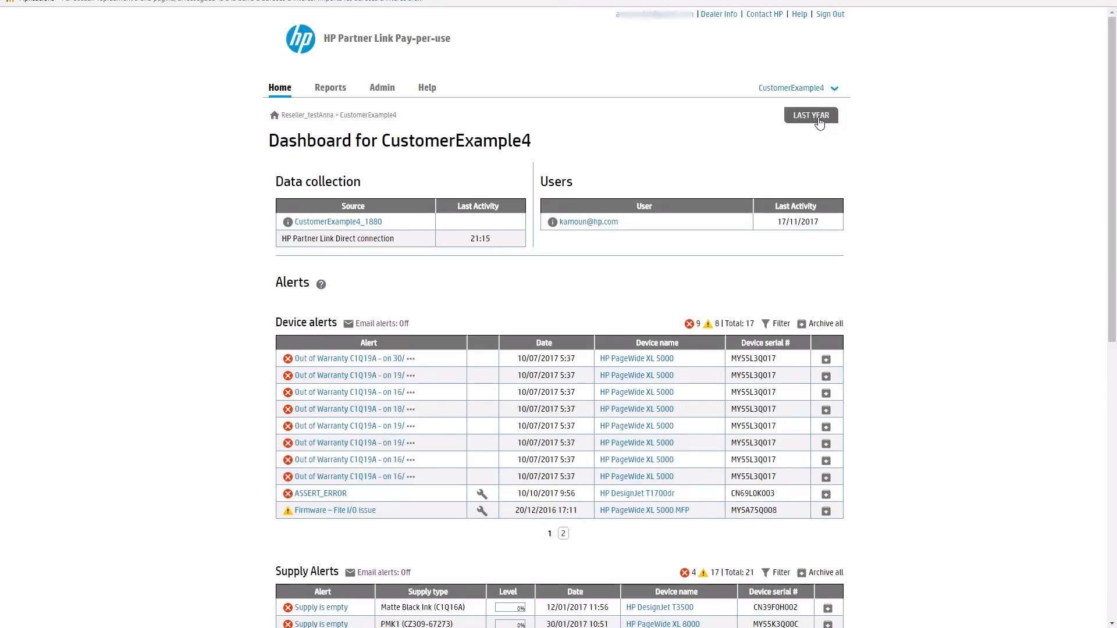
{"action": "left_click", "coordinate": [817, 116]}
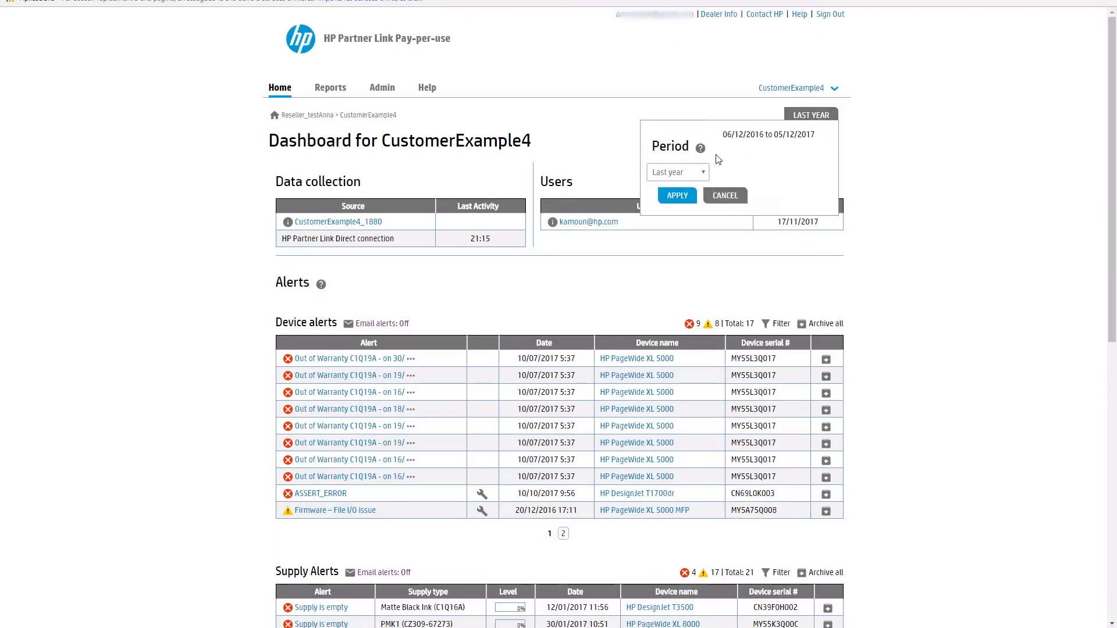
Step: Keep the dashboard period at Last year and scroll down to the Devices usage table
{"action": "left_click", "coordinate": [704, 173]}
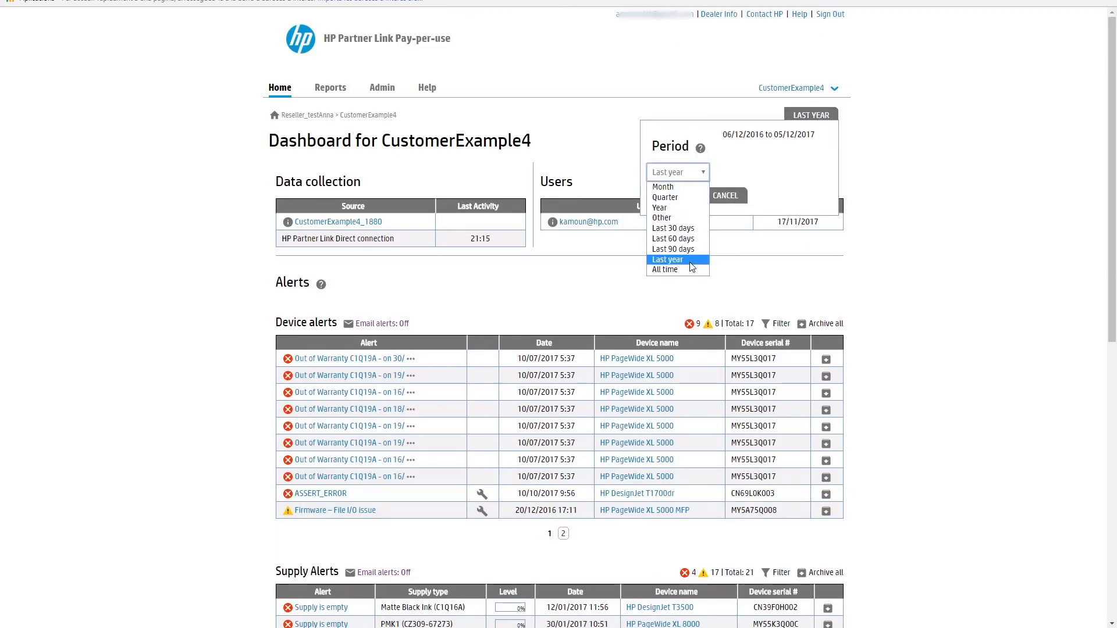
{"action": "left_click", "coordinate": [920, 243]}
{"action": "scroll", "coordinate": [916, 265], "scroll_direction": "down", "scroll_amount": 9}
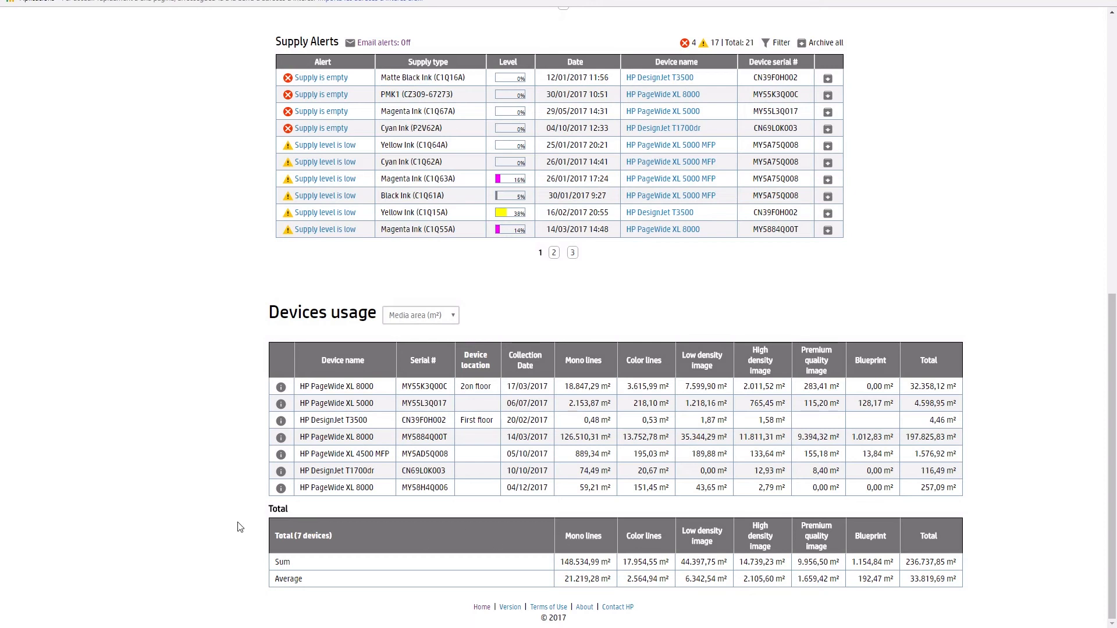
Step: Open the HP PageWide XL 8000 device details and review its usage data
{"action": "left_click", "coordinate": [281, 388]}
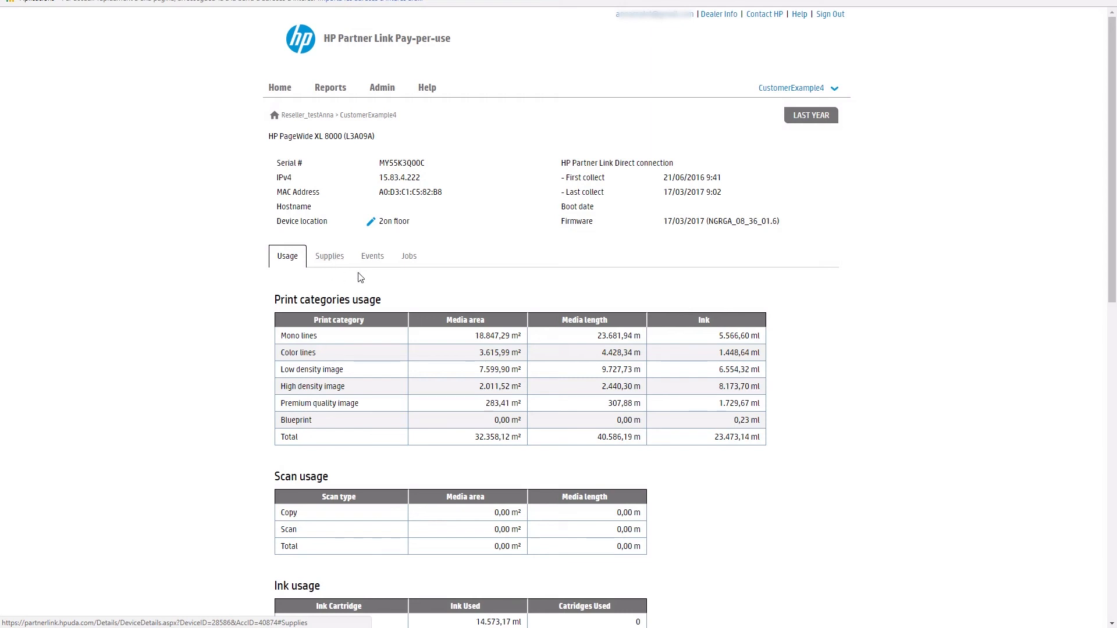
{"action": "left_click", "coordinate": [409, 256]}
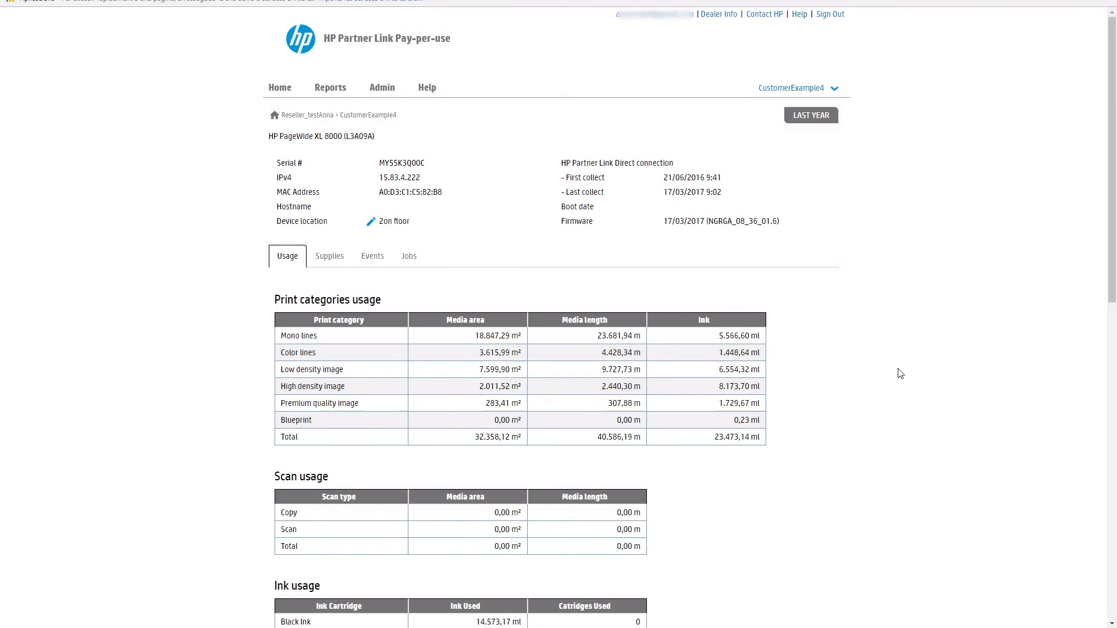
{"action": "scroll", "coordinate": [902, 375], "scroll_direction": "down", "scroll_amount": 5}
{"action": "scroll", "coordinate": [892, 367], "scroll_direction": "down", "scroll_amount": 5}
{"action": "scroll", "coordinate": [892, 367], "scroll_direction": "up", "scroll_amount": 4}
{"action": "scroll", "coordinate": [892, 367], "scroll_direction": "up", "scroll_amount": 8}
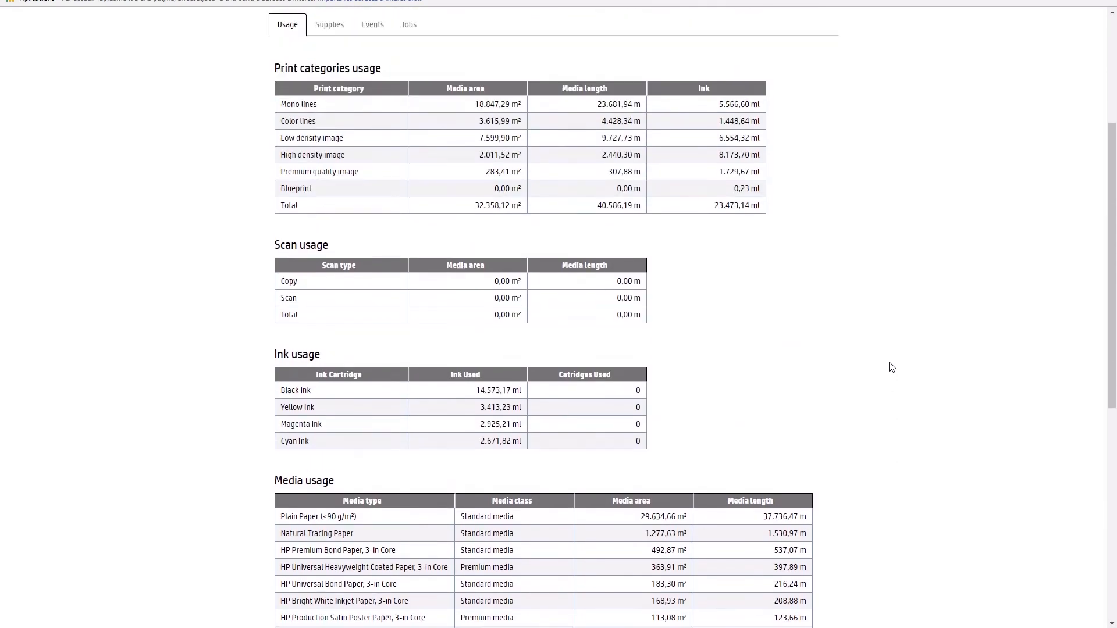
Step: Review the supplies history and set the Other supply threshold trigger to 17%
{"action": "left_click", "coordinate": [329, 256]}
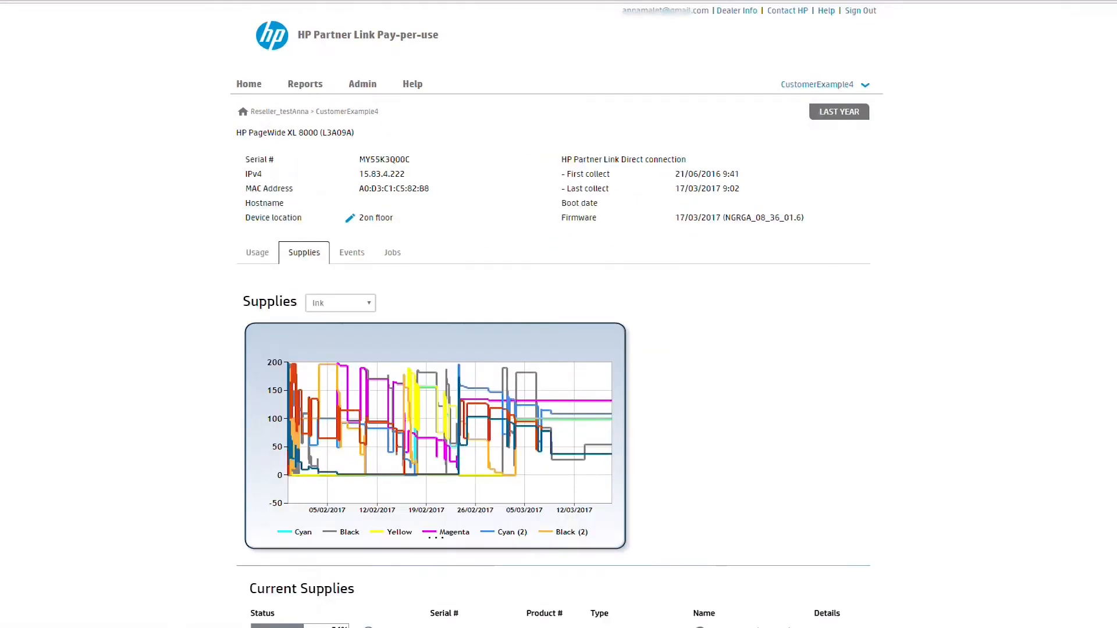
{"action": "scroll", "coordinate": [329, 256], "scroll_direction": "down", "scroll_amount": 15}
{"action": "scroll", "coordinate": [329, 256], "scroll_direction": "down", "scroll_amount": 10}
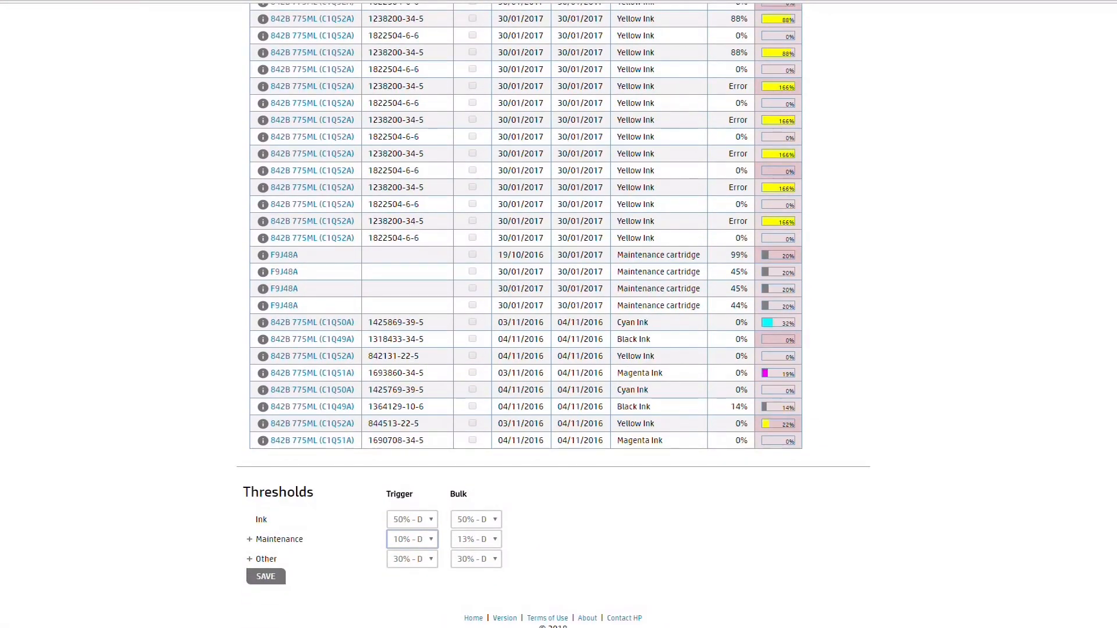
{"action": "left_click", "coordinate": [412, 559]}
{"action": "left_click", "coordinate": [412, 503]}
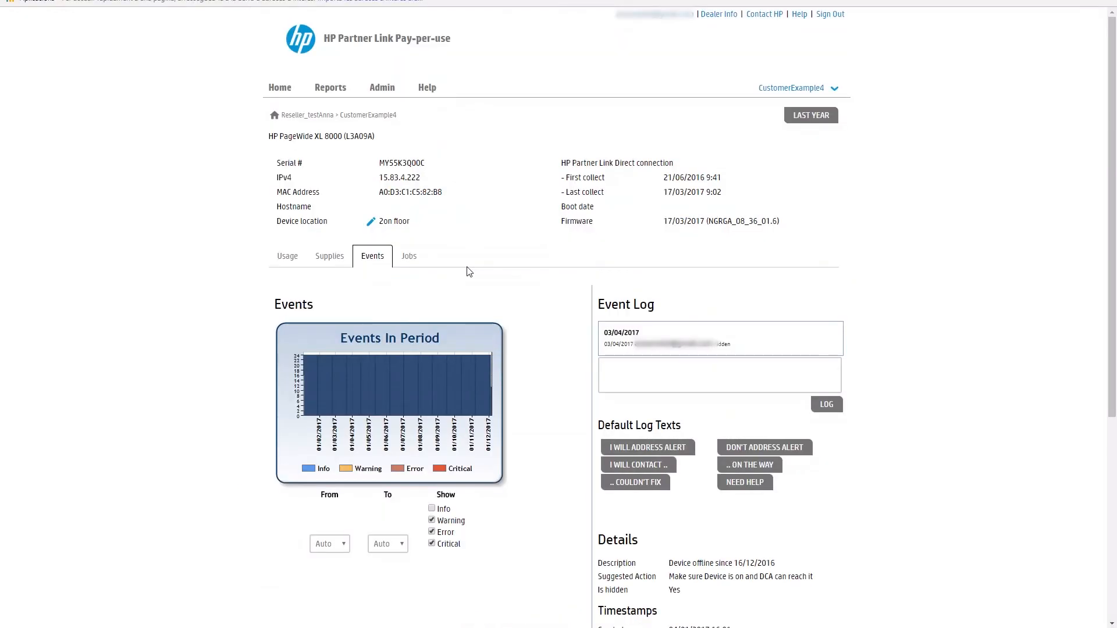
Step: Review the device's print jobs by media area
{"action": "left_click", "coordinate": [413, 256]}
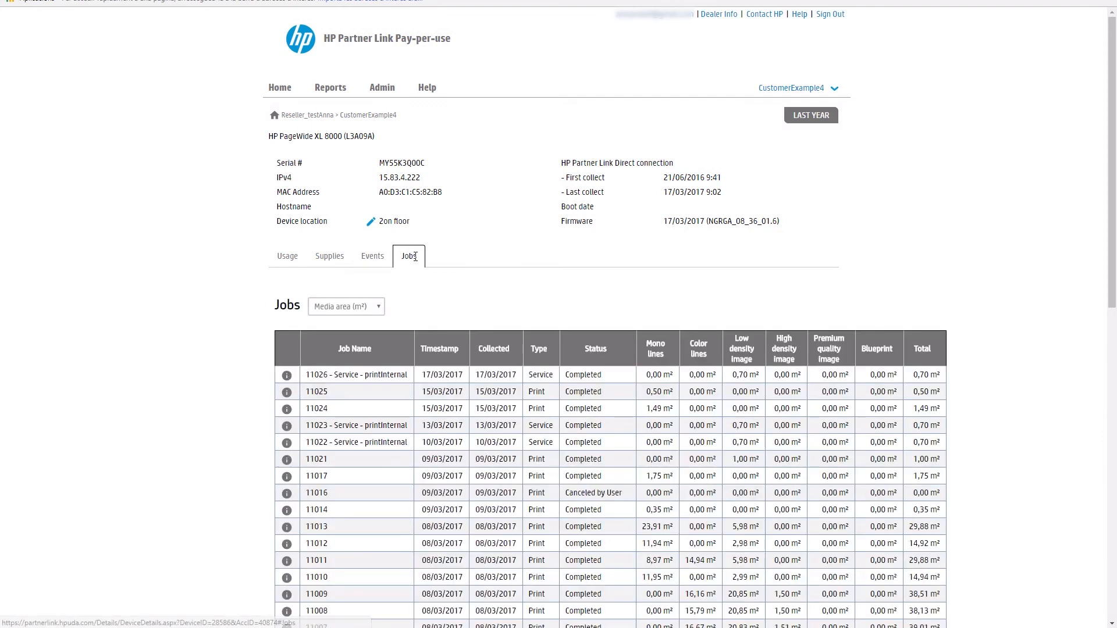
{"action": "scroll", "coordinate": [972, 287], "scroll_direction": "down", "scroll_amount": 1}
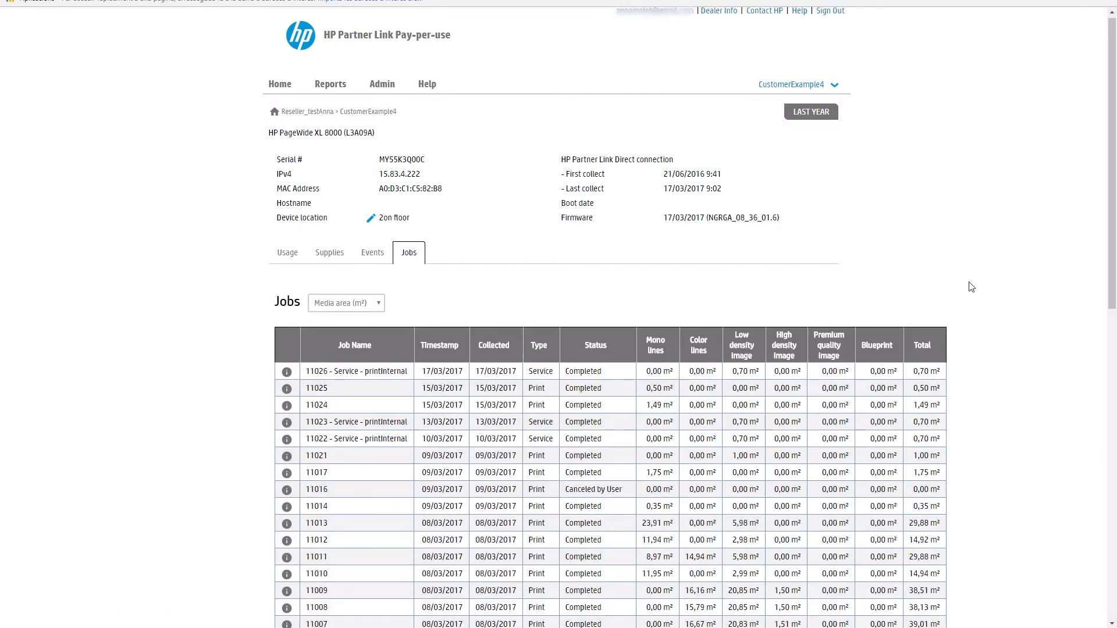
{"action": "scroll", "coordinate": [971, 287], "scroll_direction": "down", "scroll_amount": 12}
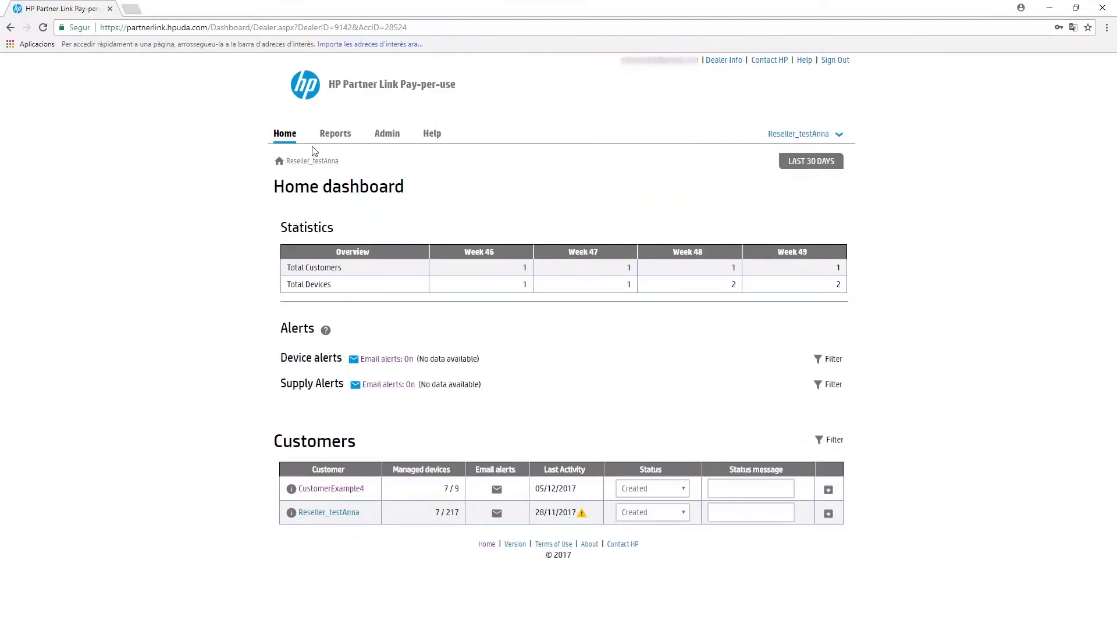
Step: Go to the Reports overview and start e-mail setup for the Media usage by printer - sqf report
{"action": "left_click", "coordinate": [344, 142]}
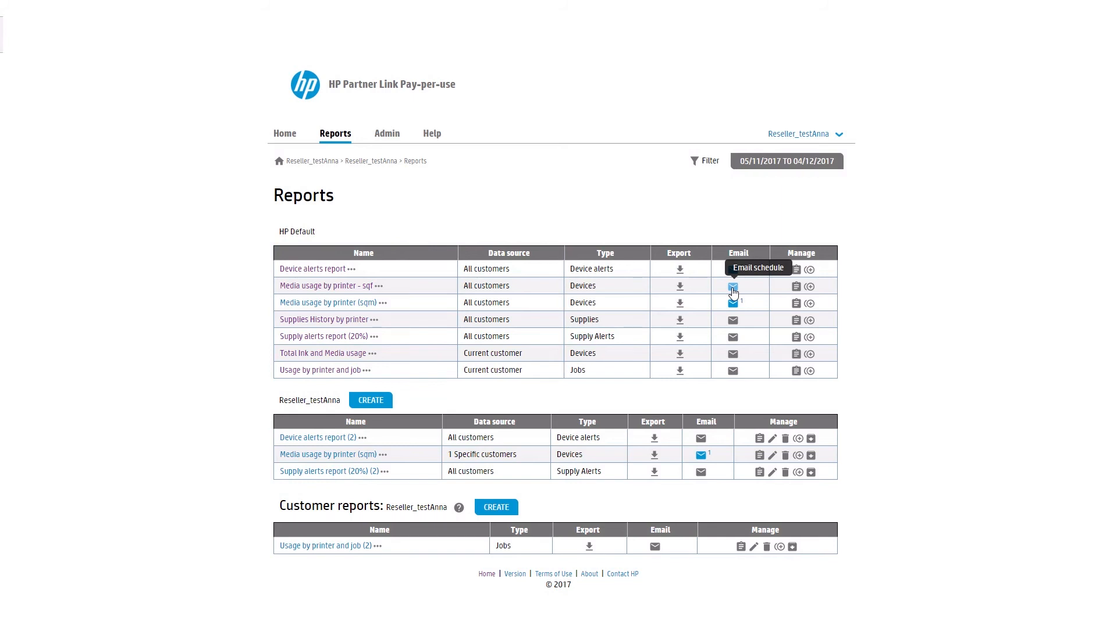
{"action": "left_click", "coordinate": [733, 288]}
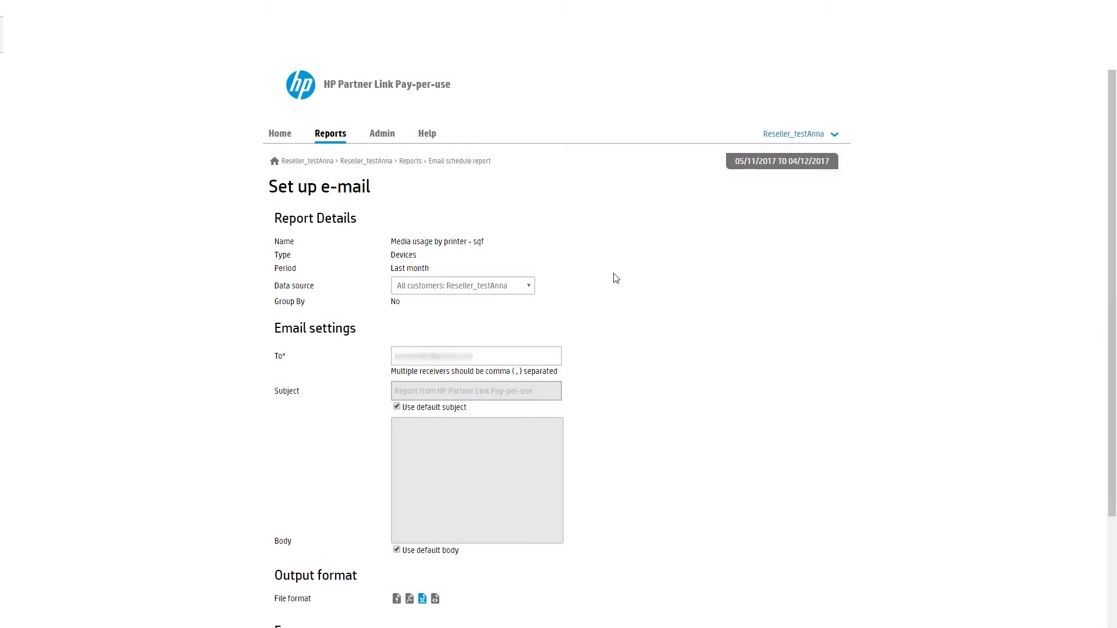
{"action": "left_click", "coordinate": [523, 356]}
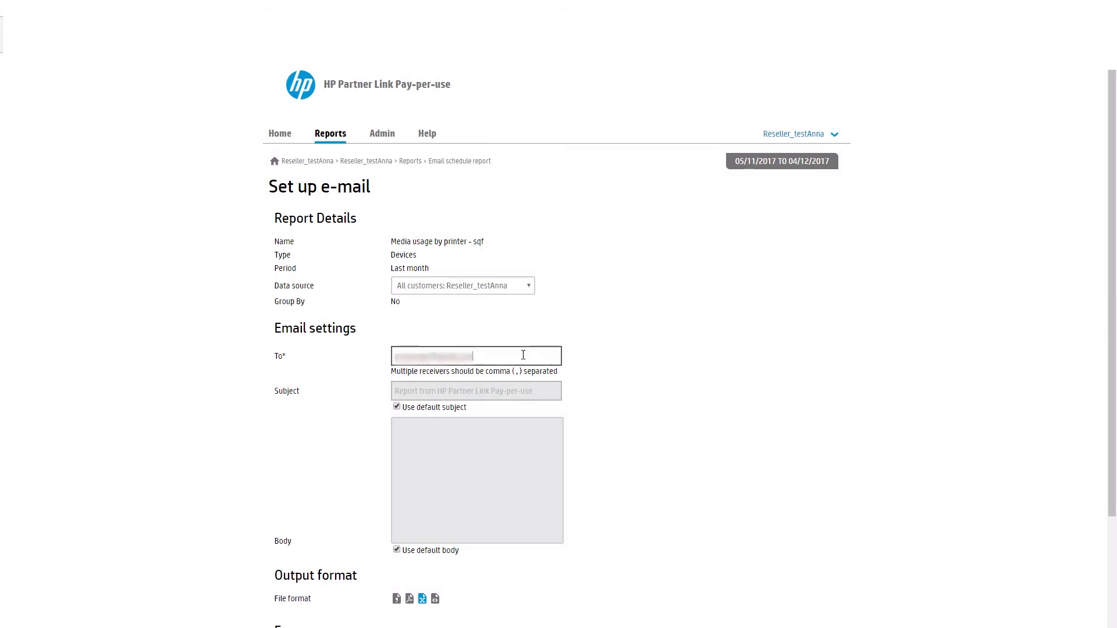
{"action": "left_click_drag", "start_coordinate": [523, 356], "coordinate": [357, 356]}
{"action": "scroll", "coordinate": [372, 378], "scroll_direction": "down", "scroll_amount": 3}
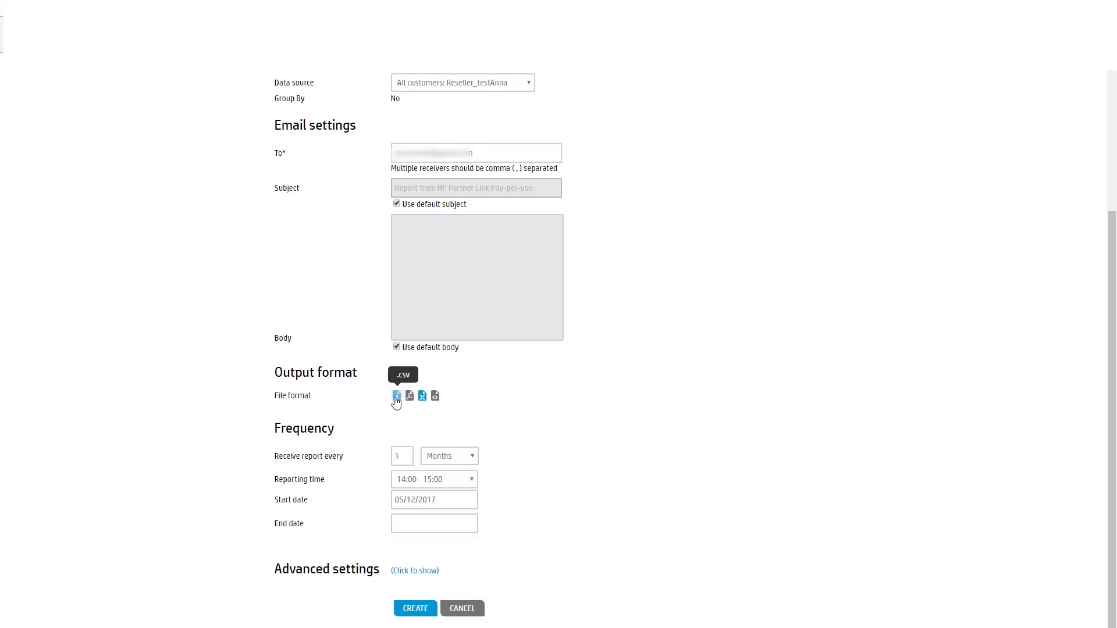
{"action": "left_click", "coordinate": [472, 459]}
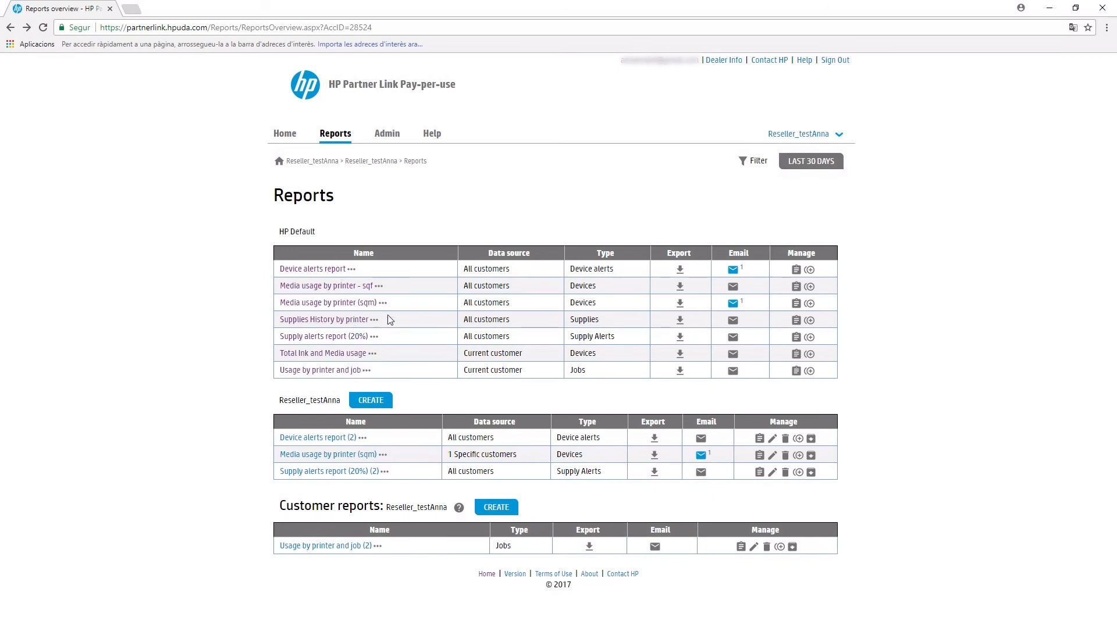
Step: Duplicate the Supplies History by printer report to the Dealer account
{"action": "left_click", "coordinate": [810, 322]}
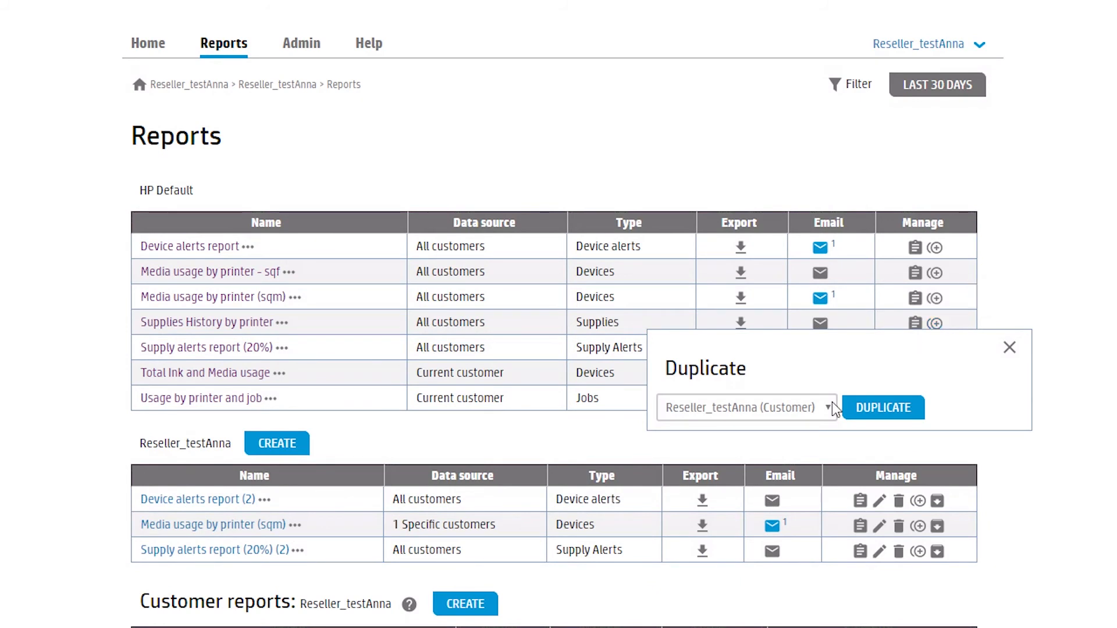
{"action": "left_click", "coordinate": [828, 410]}
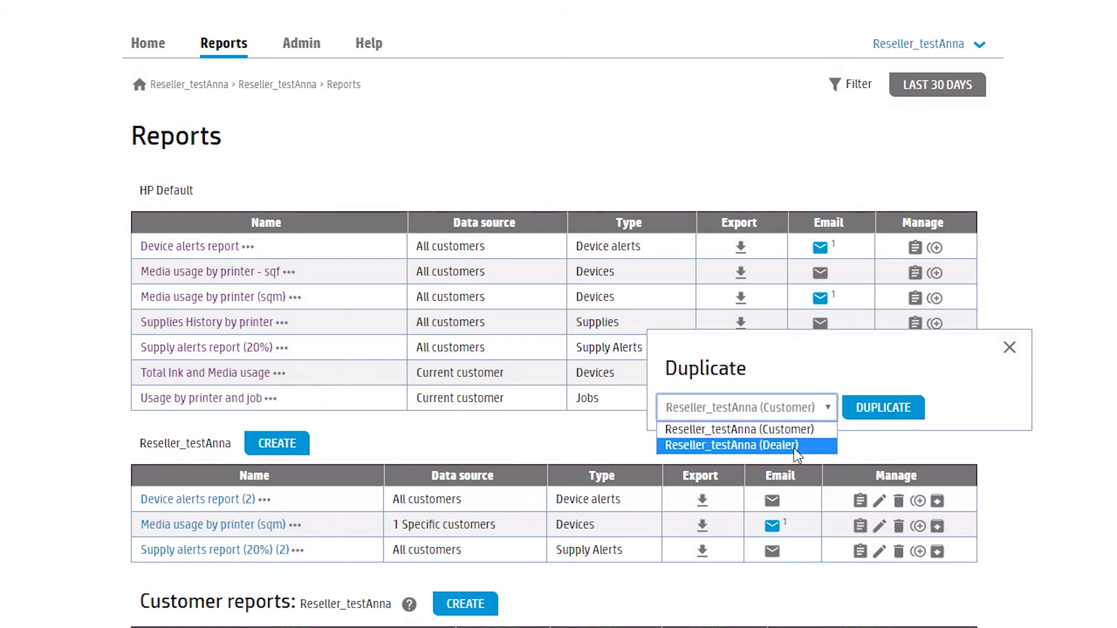
{"action": "left_click", "coordinate": [791, 448]}
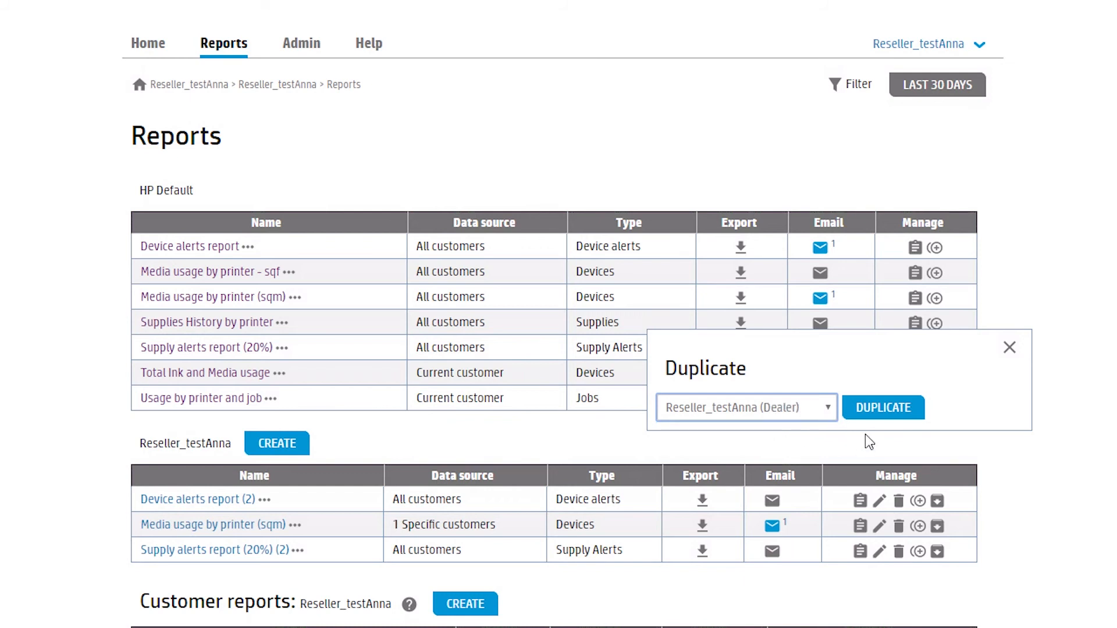
{"action": "left_click", "coordinate": [883, 410]}
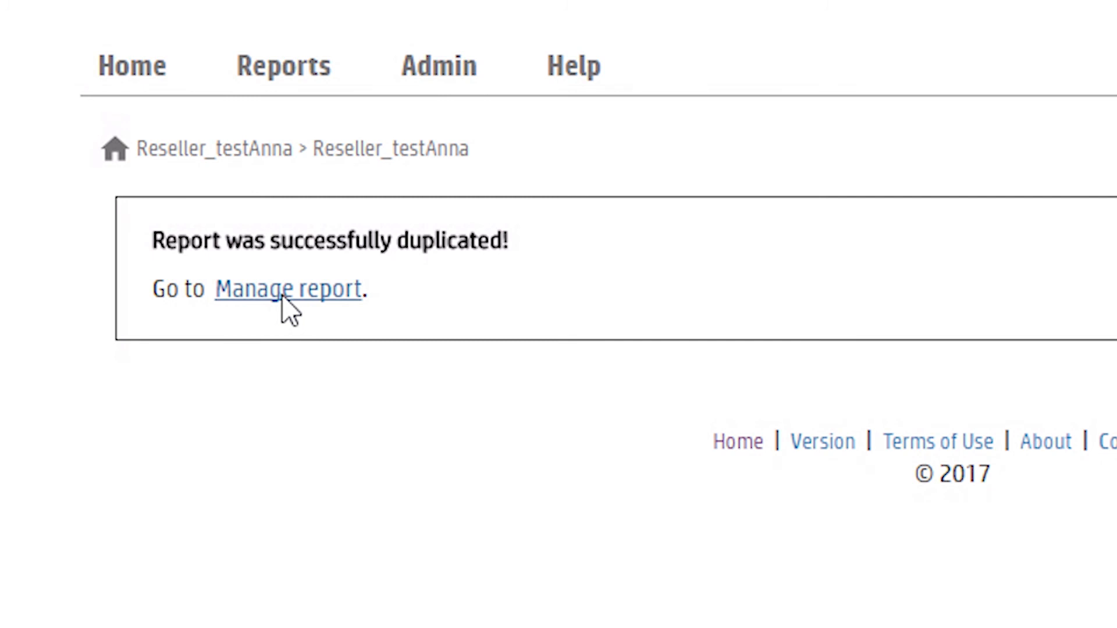
Step: Open the duplicated report, keep it available for Dealer, and review its columns
{"action": "left_click", "coordinate": [283, 298]}
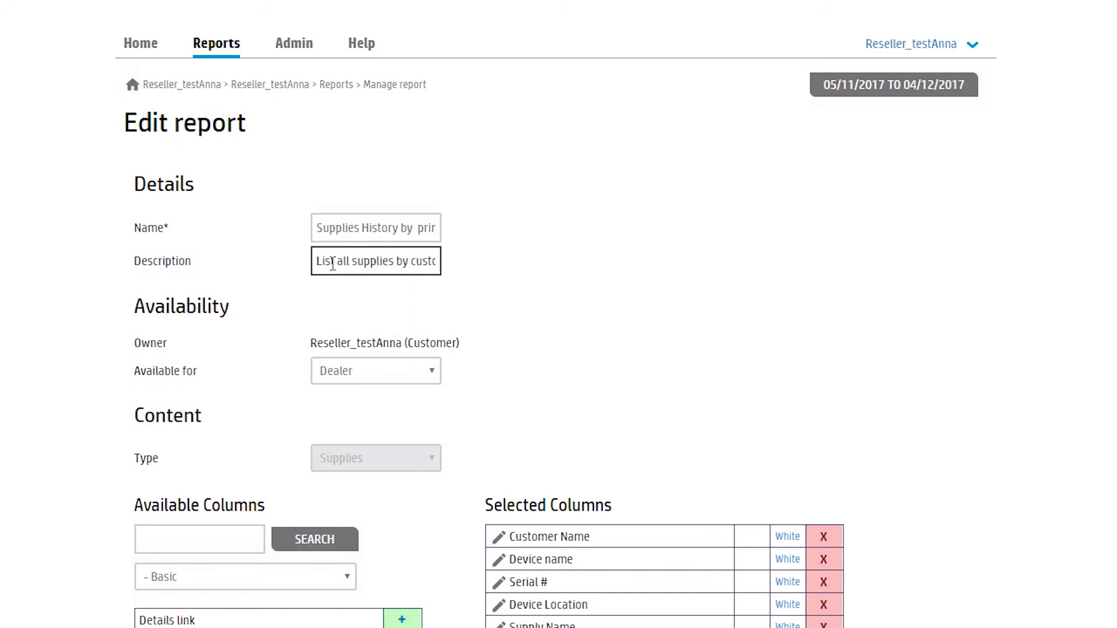
{"action": "left_click", "coordinate": [429, 369]}
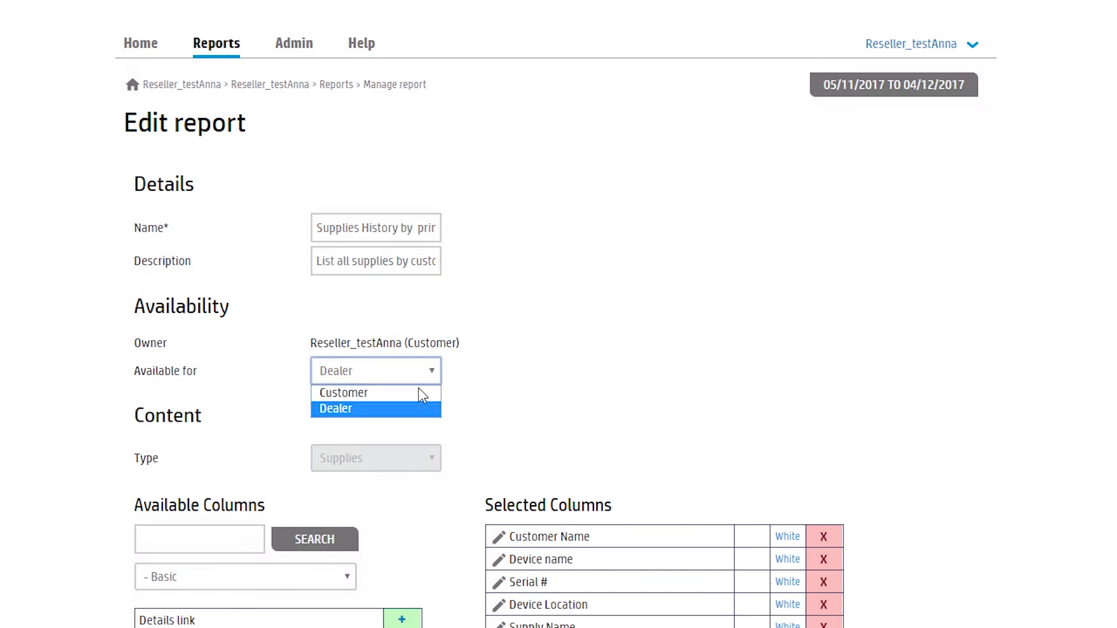
{"action": "left_click", "coordinate": [419, 409]}
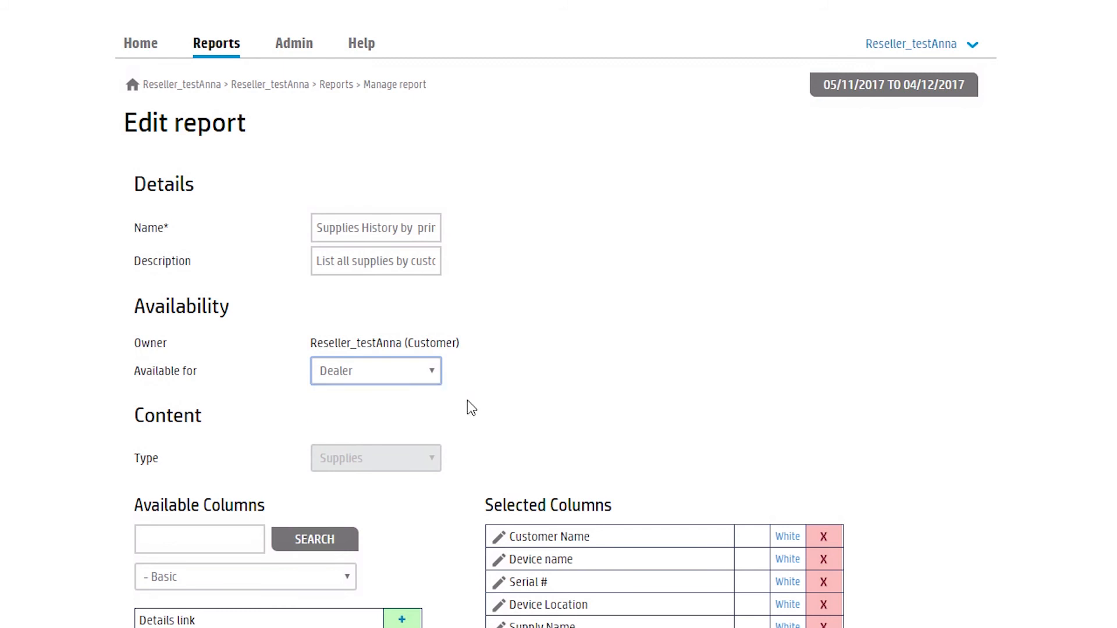
{"action": "scroll", "coordinate": [905, 486], "scroll_direction": "down", "scroll_amount": 5}
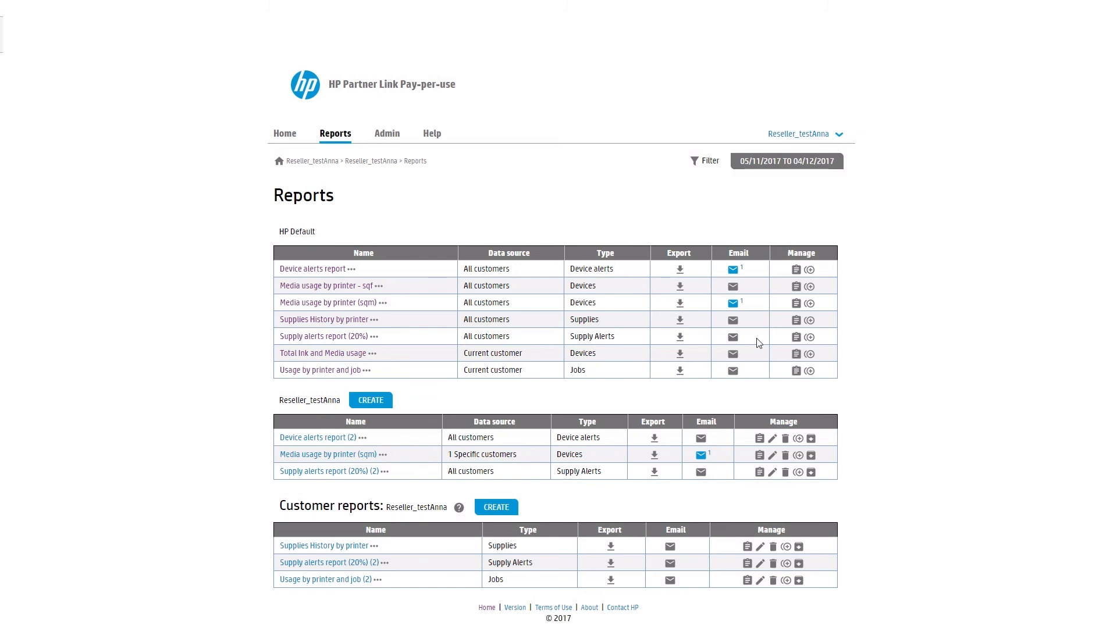
Step: Duplicate the Supply alerts report (20%) to the Dealer account
{"action": "left_click", "coordinate": [809, 337]}
{"action": "left_click", "coordinate": [739, 393]}
{"action": "left_click", "coordinate": [722, 419]}
{"action": "left_click", "coordinate": [769, 396]}
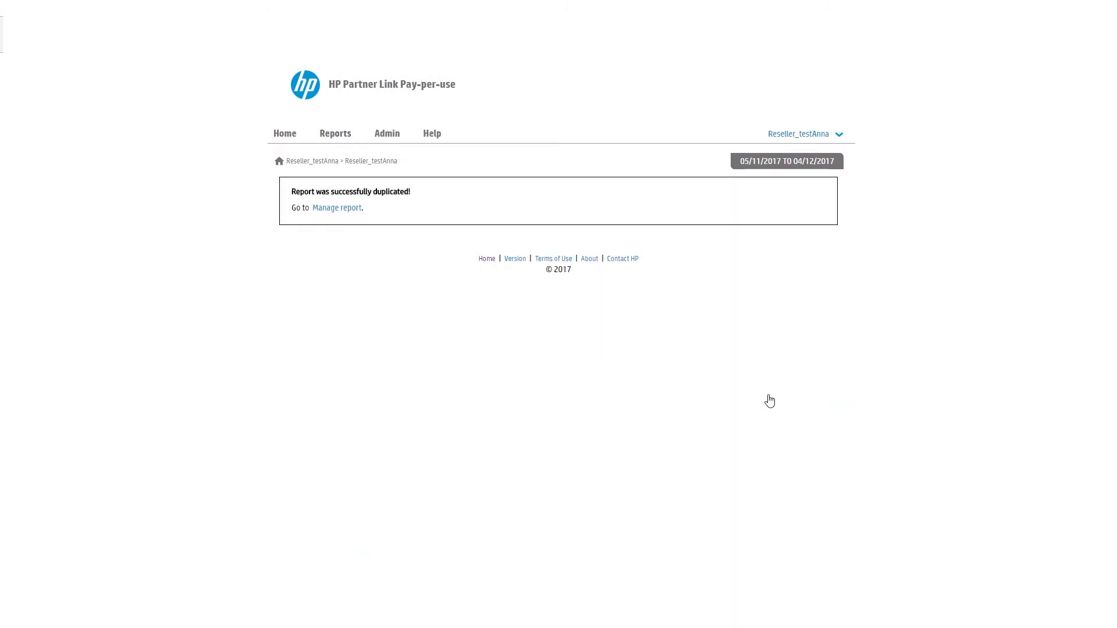
Step: Save the copy with Ink trigger 20% and period Last month, then begin its e-mail schedule
{"action": "left_click", "coordinate": [348, 214]}
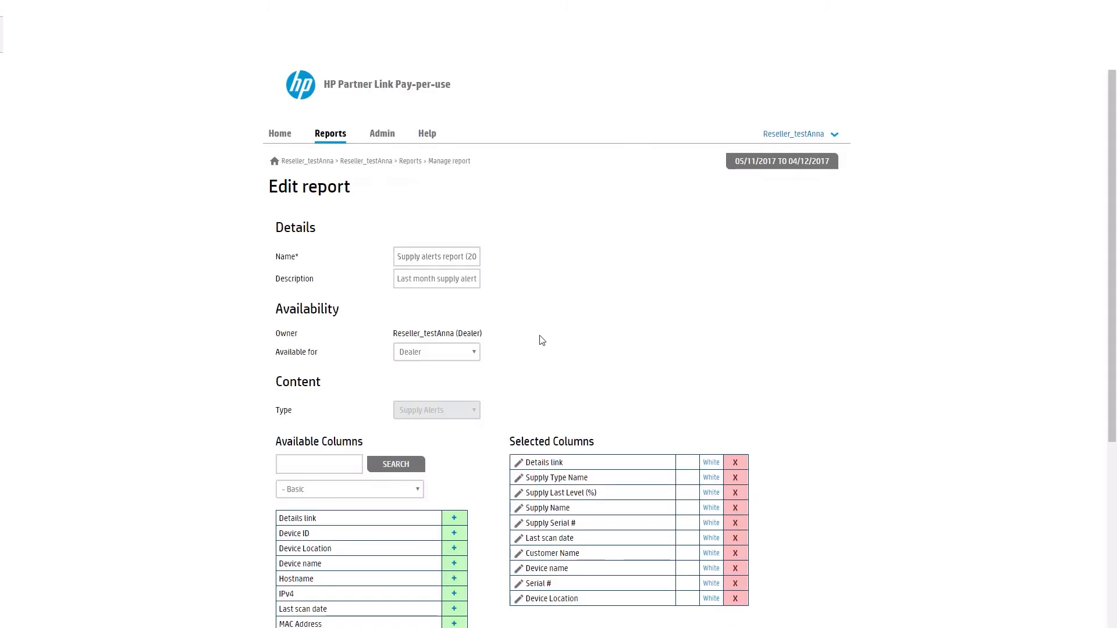
{"action": "scroll", "coordinate": [524, 360], "scroll_direction": "down", "scroll_amount": 6}
{"action": "left_click", "coordinate": [432, 351]}
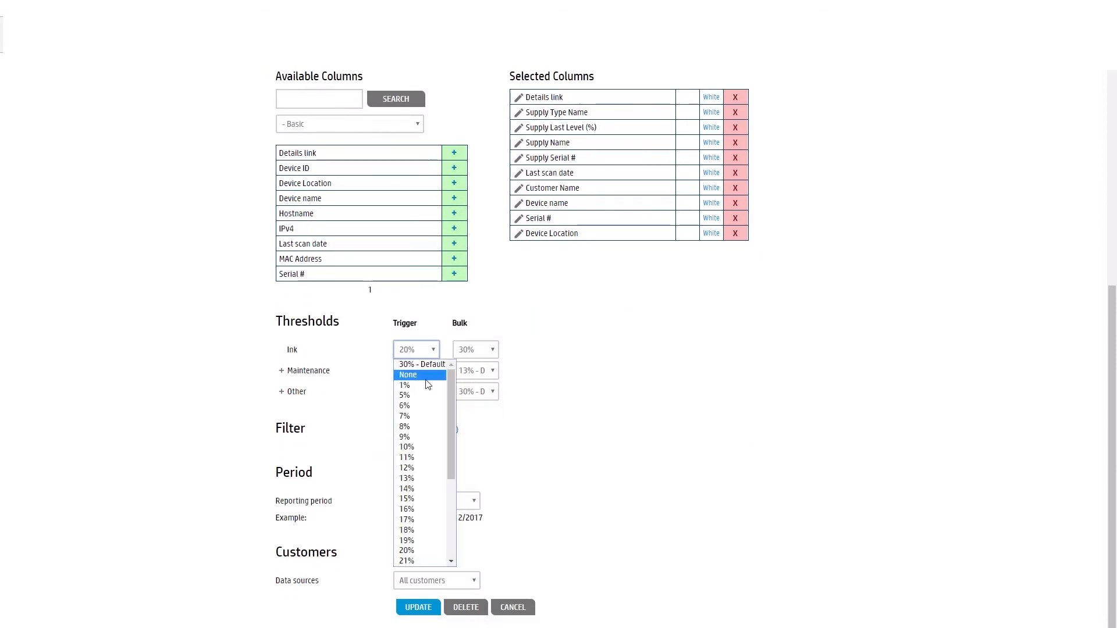
{"action": "left_click", "coordinate": [506, 465]}
{"action": "left_click", "coordinate": [475, 582]}
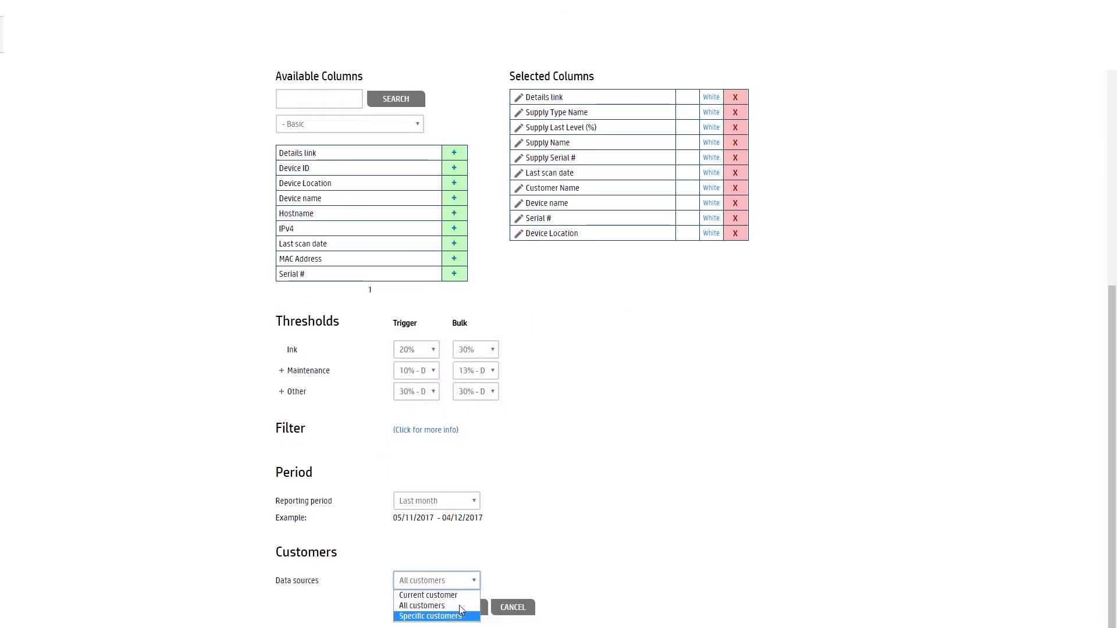
{"action": "left_click", "coordinate": [459, 501]}
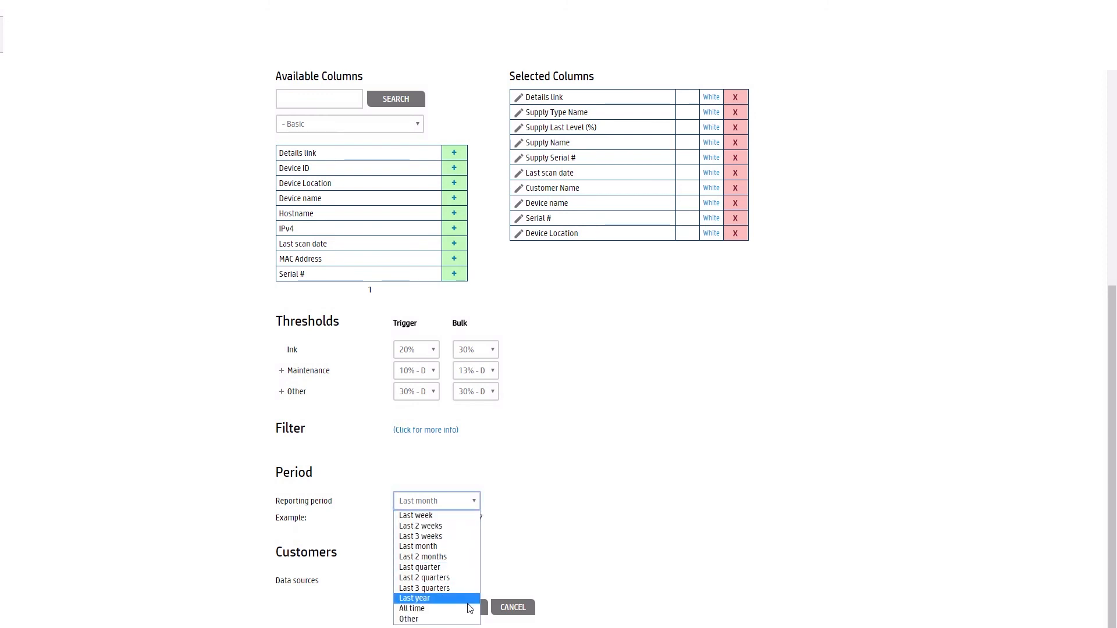
{"action": "left_click", "coordinate": [494, 569]}
{"action": "left_click", "coordinate": [434, 608]}
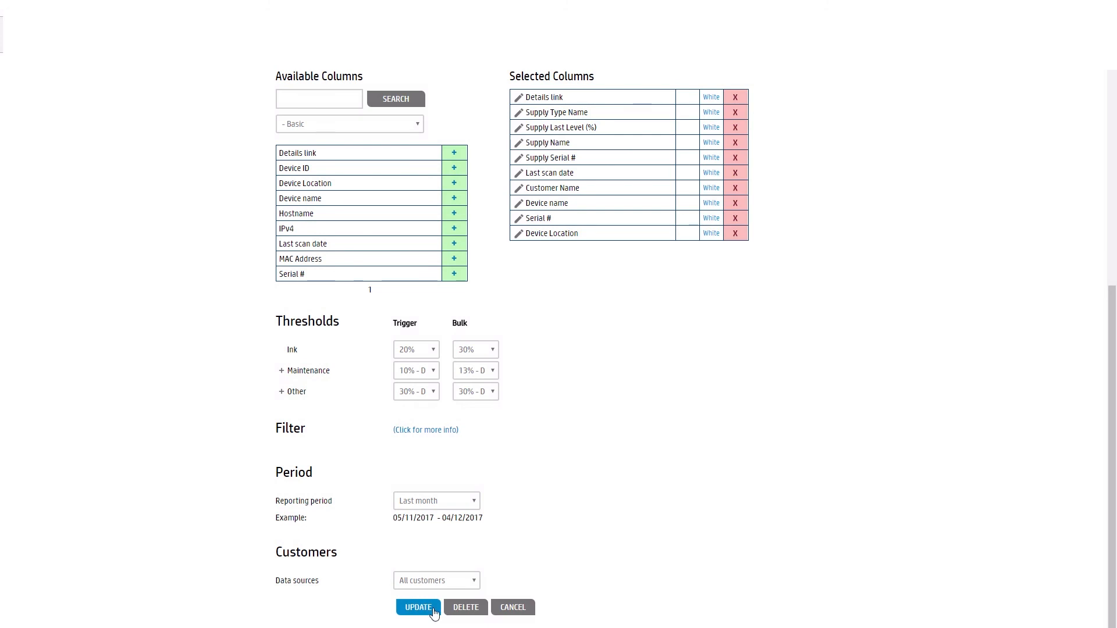
{"action": "left_click", "coordinate": [478, 256]}
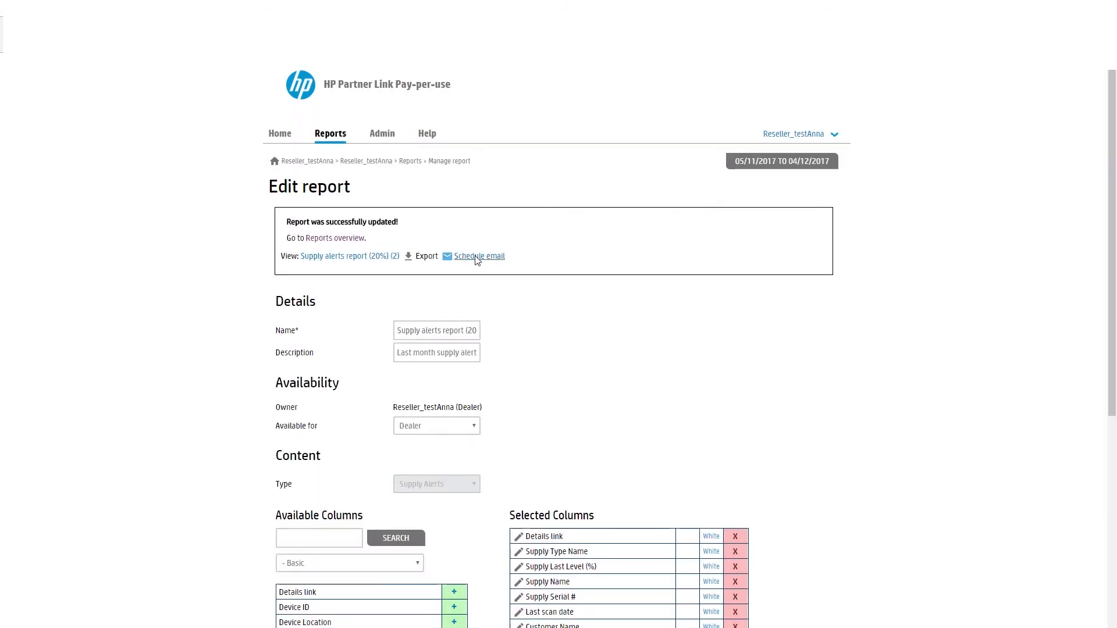
{"action": "left_click", "coordinate": [475, 356]}
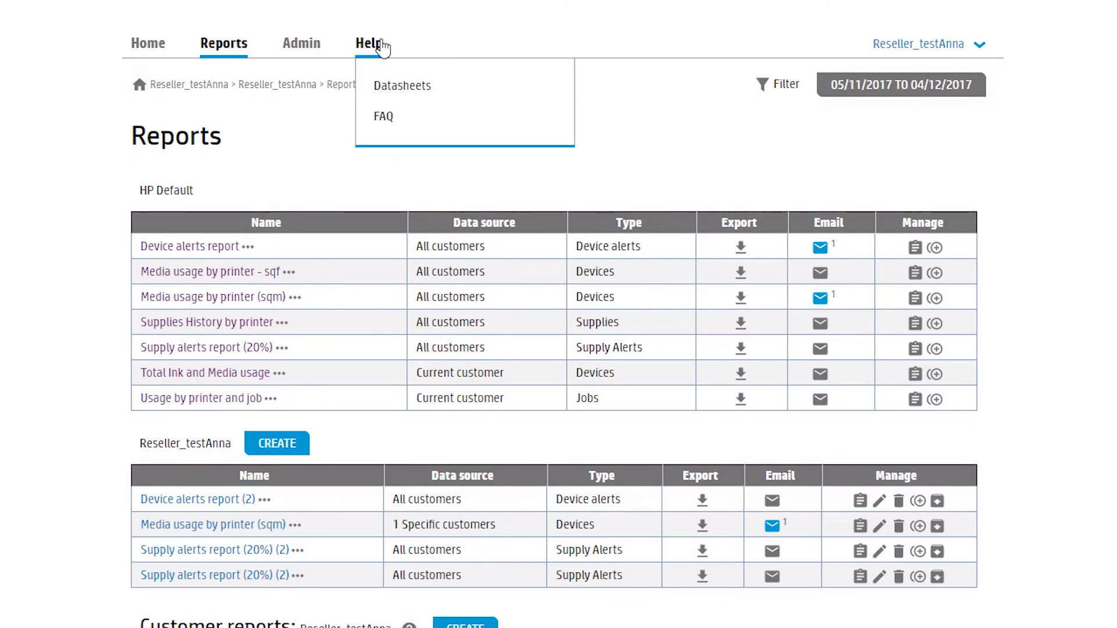
Step: Open the Customers page from the Admin menu
{"action": "mouse_move", "coordinate": [394, 138]}
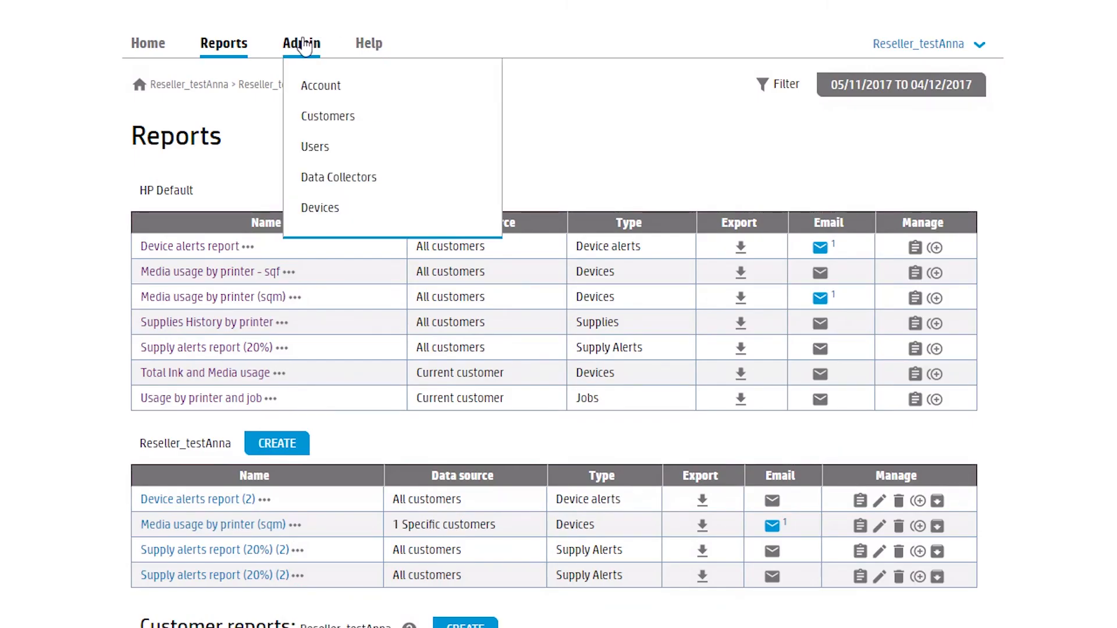
{"action": "left_click", "coordinate": [329, 117]}
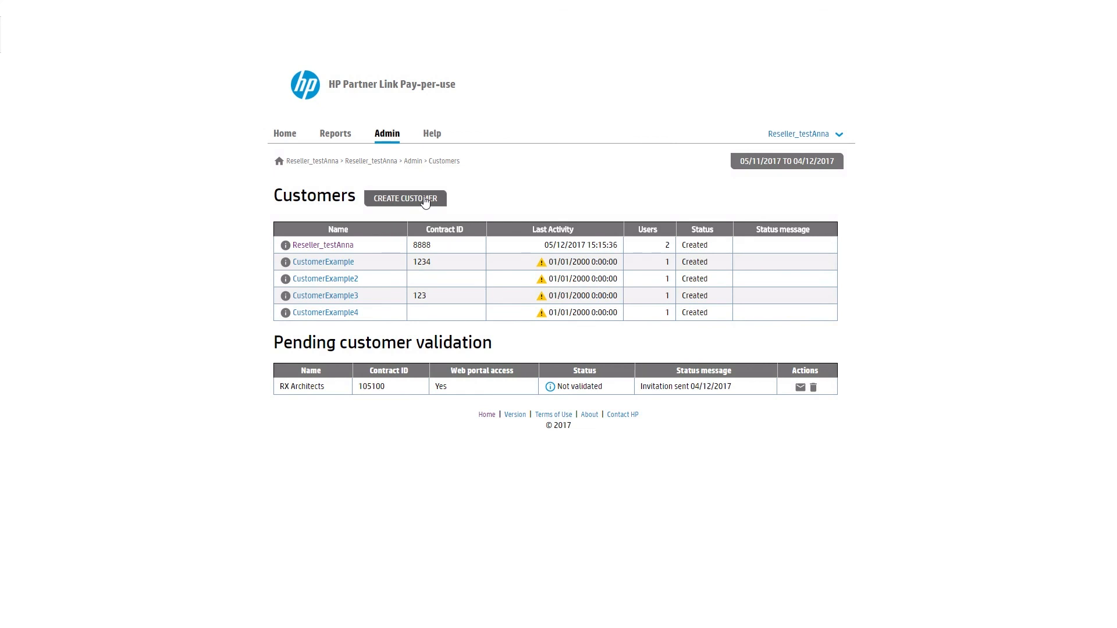
Step: Start a new customer 'AB Architects' and enter its contract ID and contact e-mail
{"action": "left_click", "coordinate": [430, 201]}
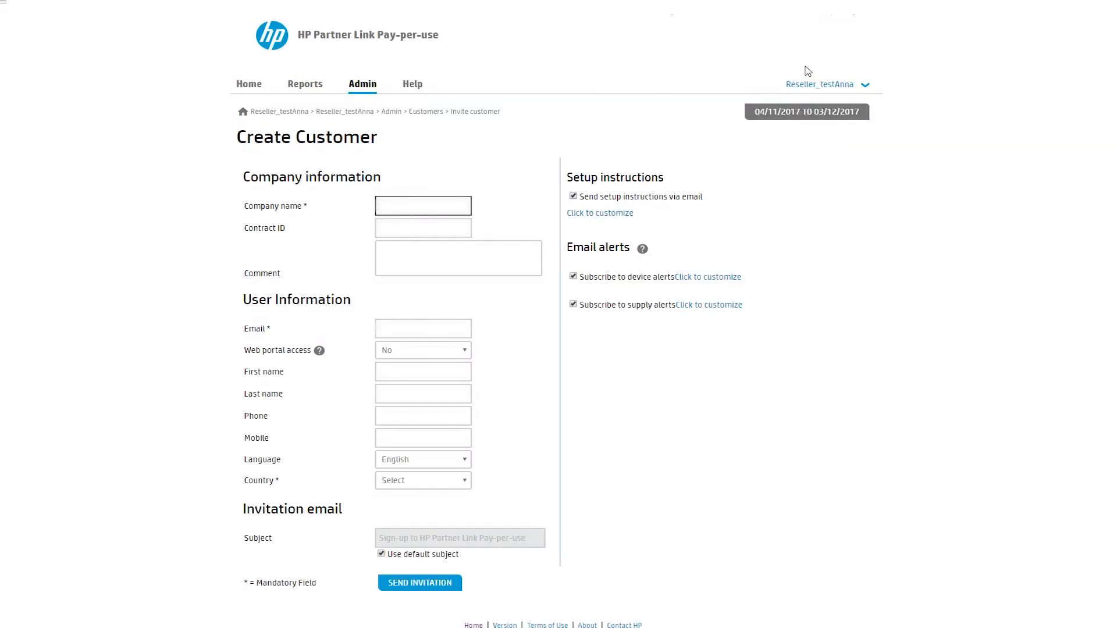
{"action": "type", "text": "AB Architects"}
{"action": "key", "text": "Tab"}
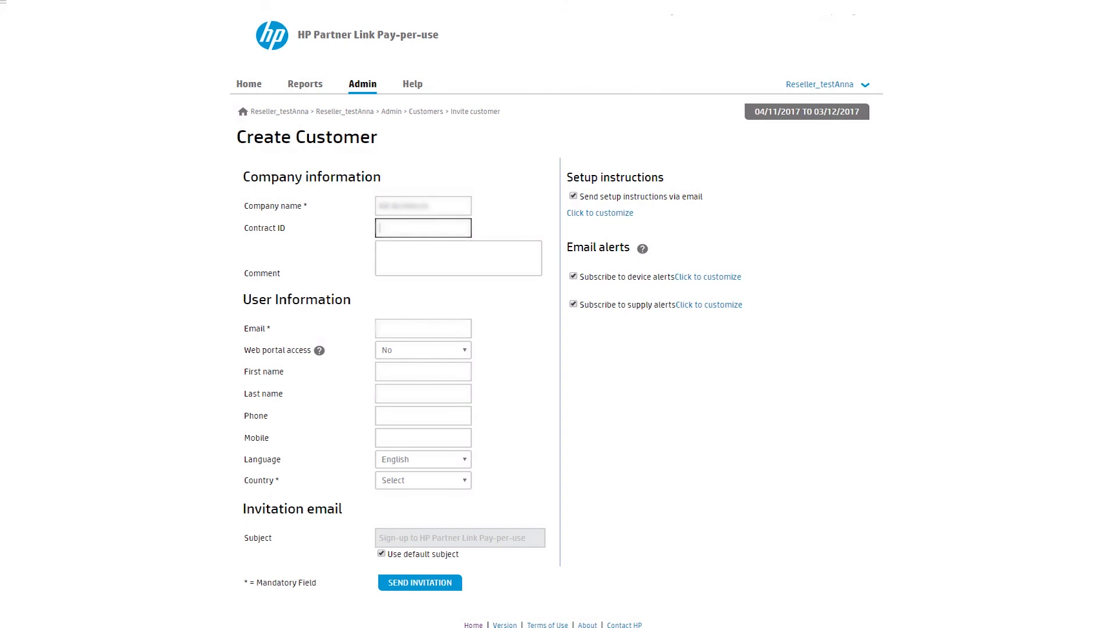
{"action": "type", "text": "1234567"}
{"action": "left_click", "coordinate": [403, 330]}
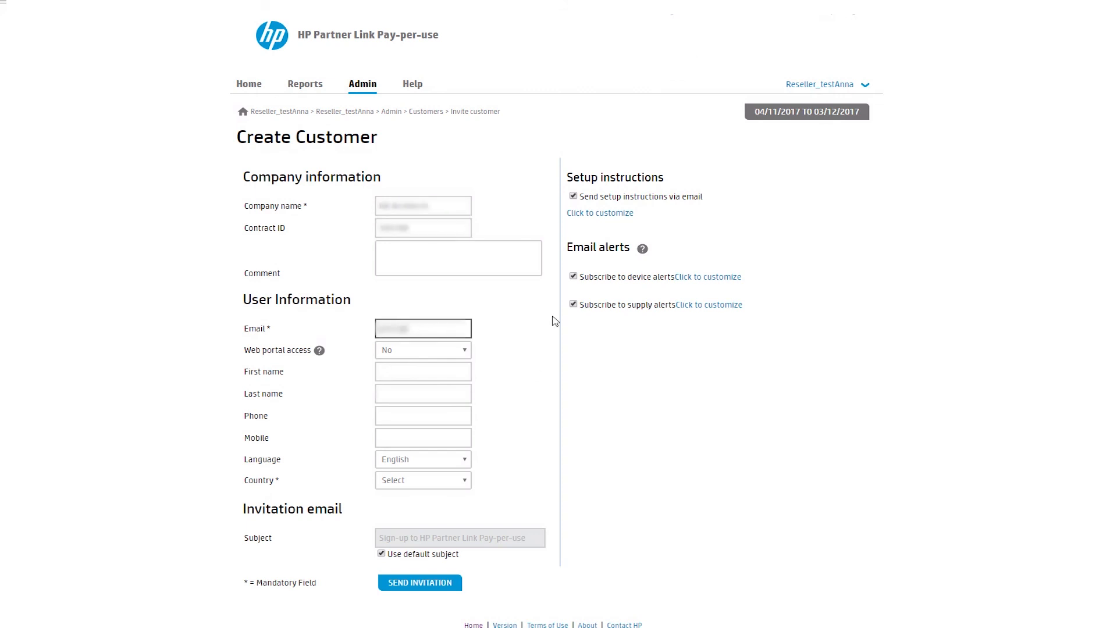
Step: Set Web portal access to Yes and enter the contact's first and last name
{"action": "left_click", "coordinate": [435, 353]}
{"action": "left_click", "coordinate": [446, 366]}
{"action": "left_click", "coordinate": [435, 370]}
{"action": "key", "text": "Tab"}
{"action": "key", "text": "Tab"}
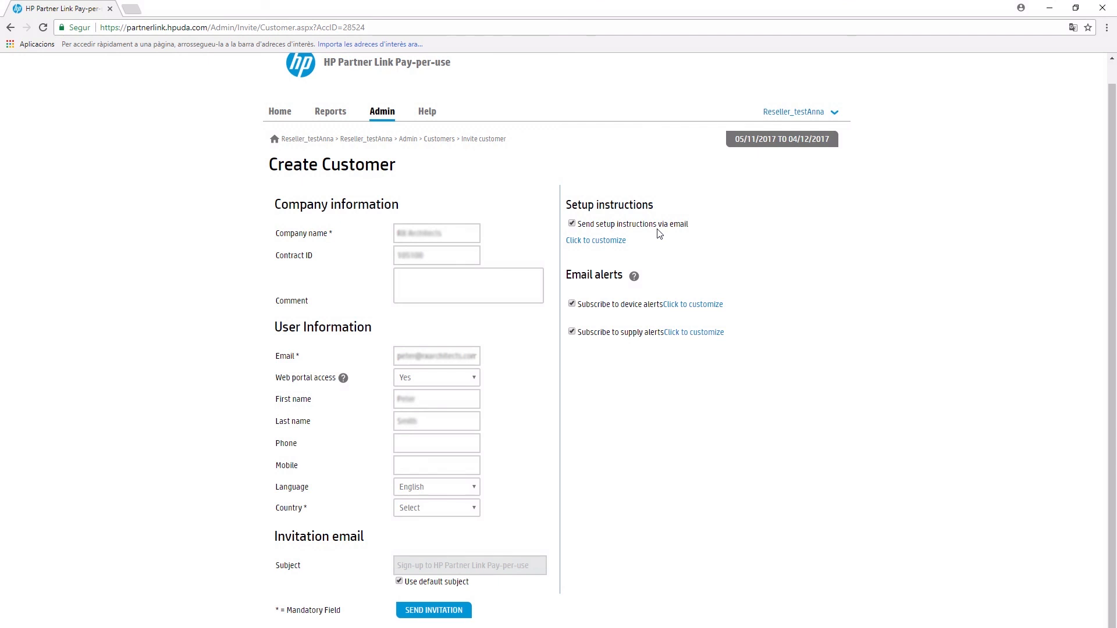
Step: Expand the setup-instructions e-mail and device alert customization sections
{"action": "left_click", "coordinate": [616, 239]}
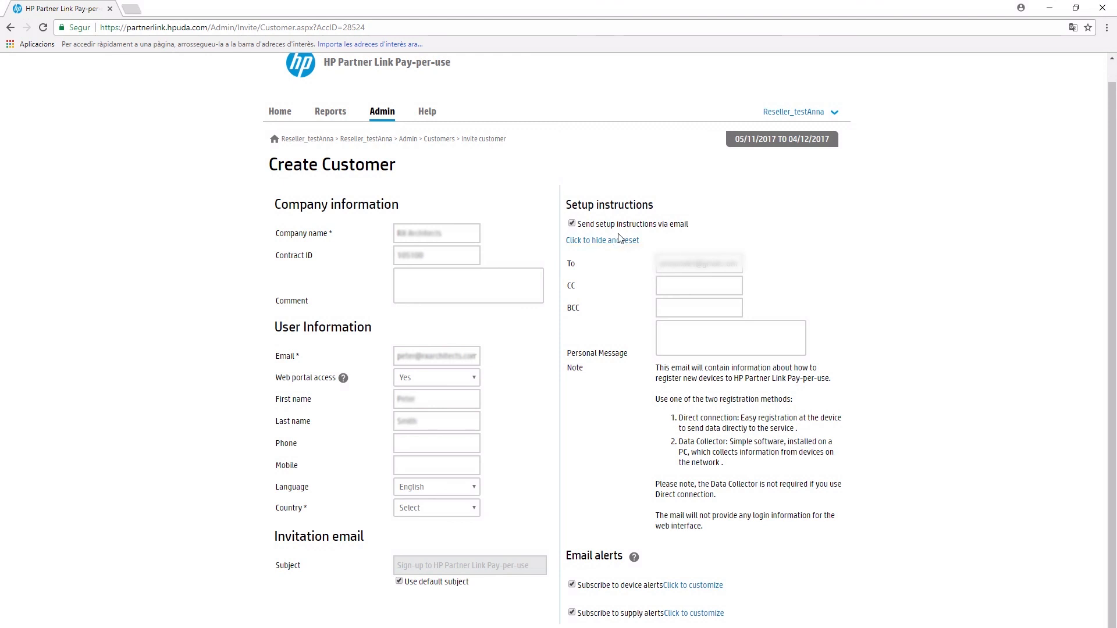
{"action": "left_click", "coordinate": [695, 587]}
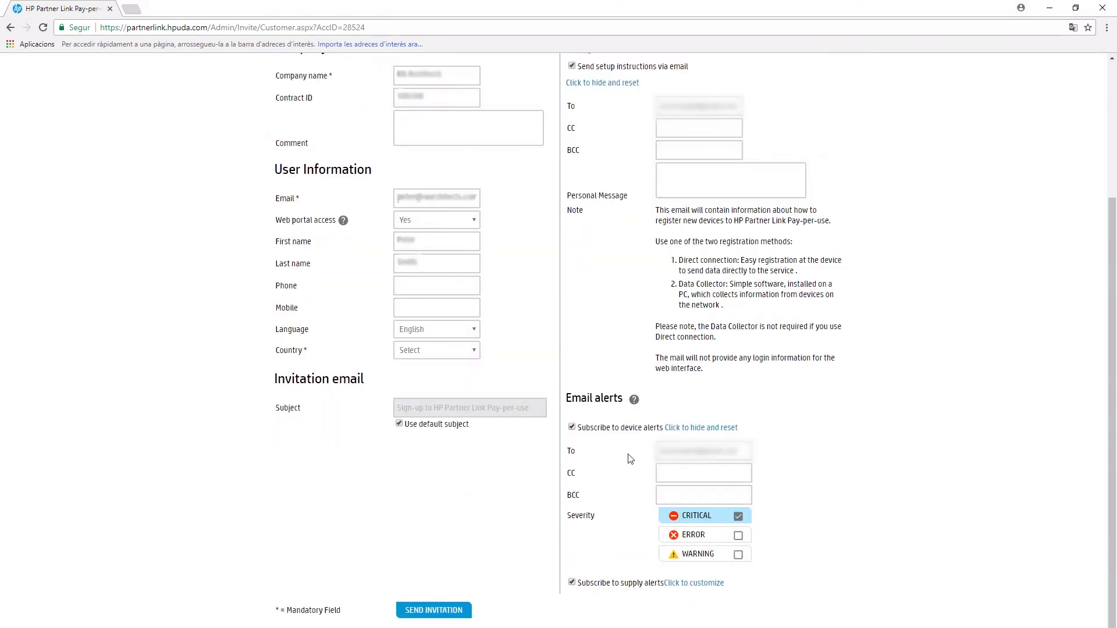